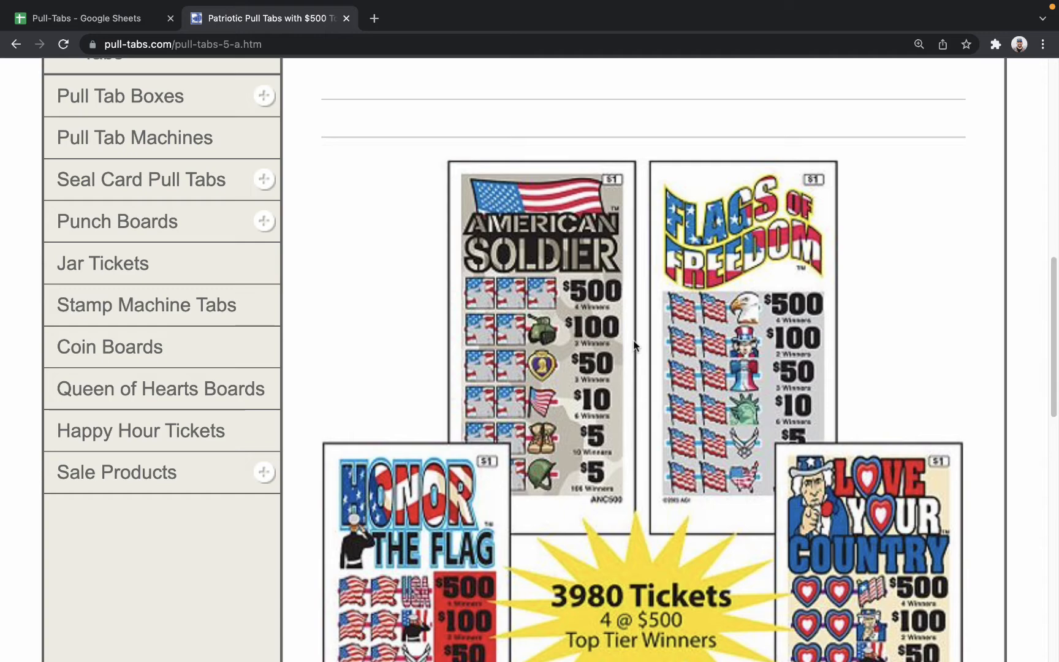
Examine the Patriotic Pull Tabs page down to the ticket count, instant winners and payout table.
{"action": "scroll", "coordinate": [631, 361], "scroll_direction": "down", "scroll_amount": 2}
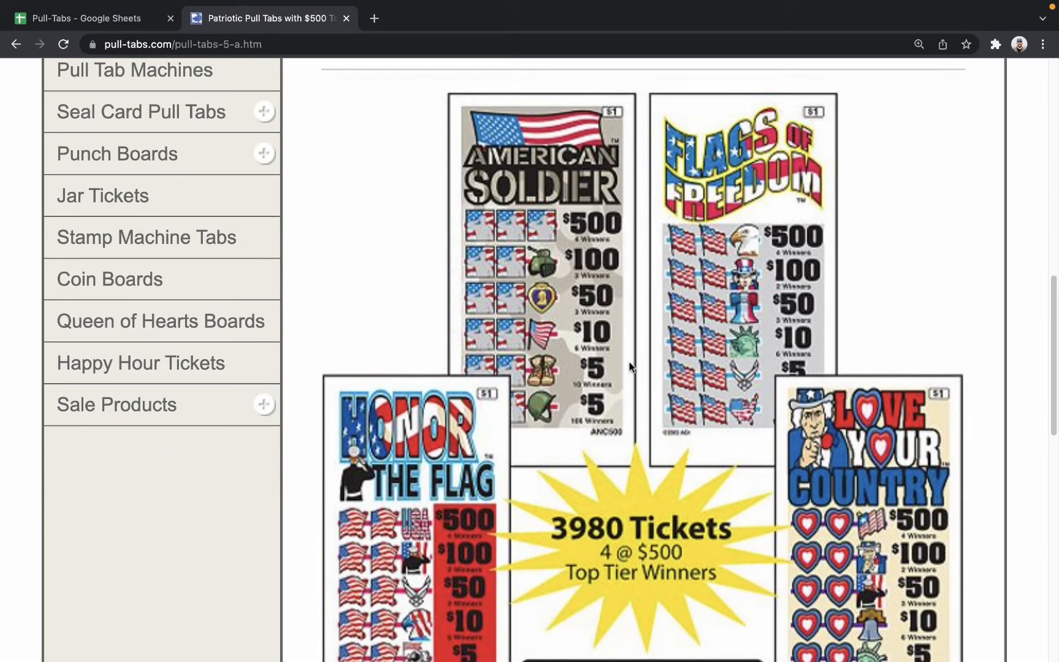
{"action": "scroll", "coordinate": [622, 352], "scroll_direction": "down", "scroll_amount": 8}
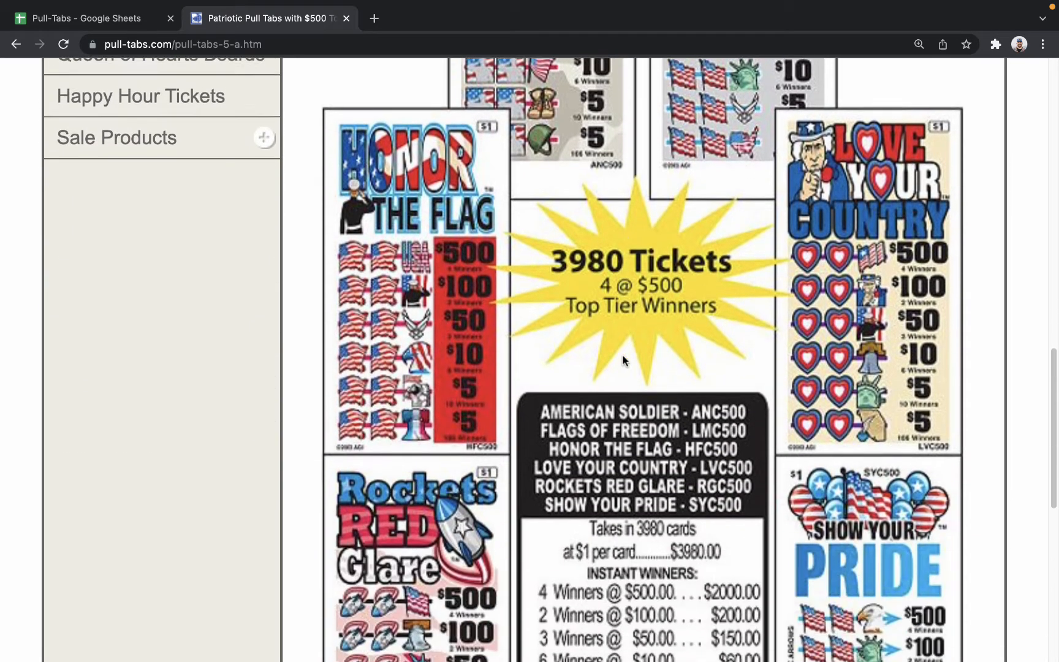
{"action": "scroll", "coordinate": [635, 306], "scroll_direction": "down", "scroll_amount": 3}
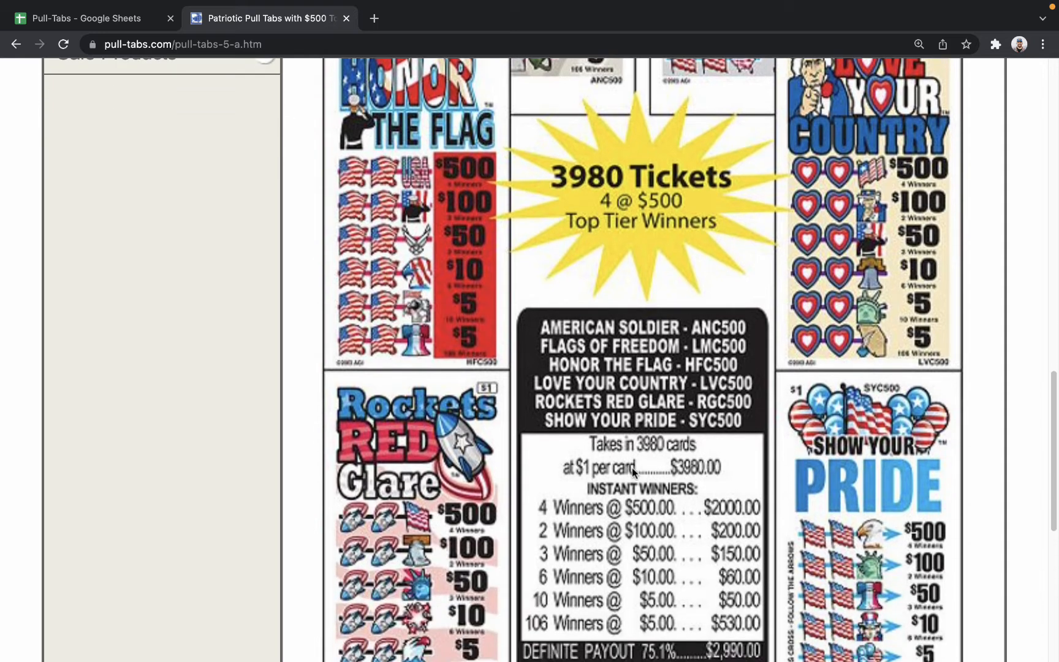
{"action": "scroll", "coordinate": [632, 467], "scroll_direction": "down", "scroll_amount": 3}
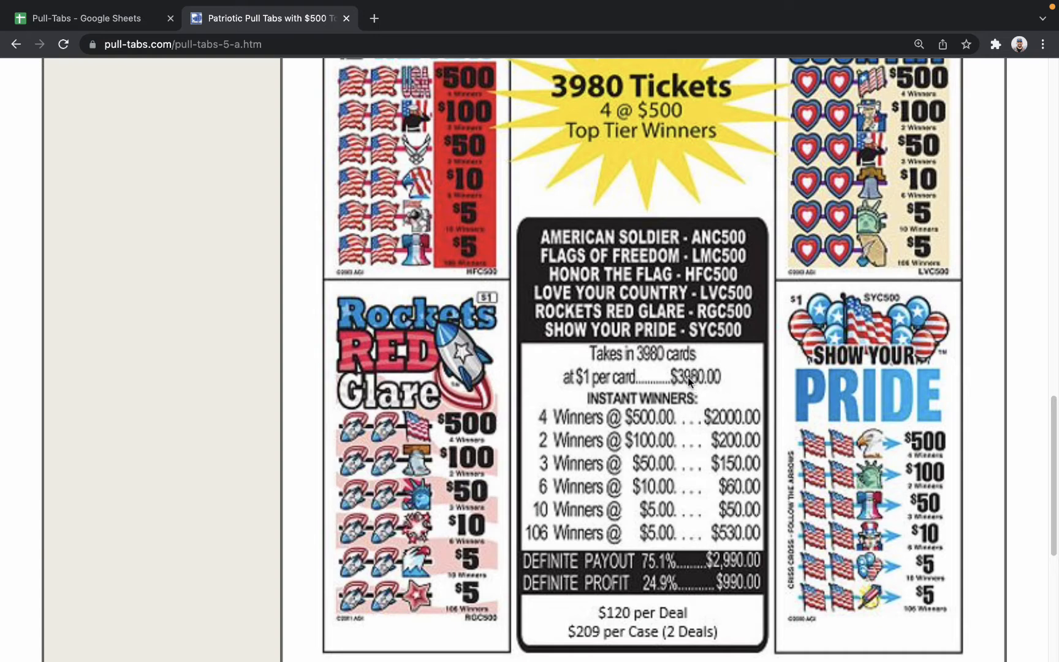
{"action": "scroll", "coordinate": [717, 378], "scroll_direction": "down", "scroll_amount": 3}
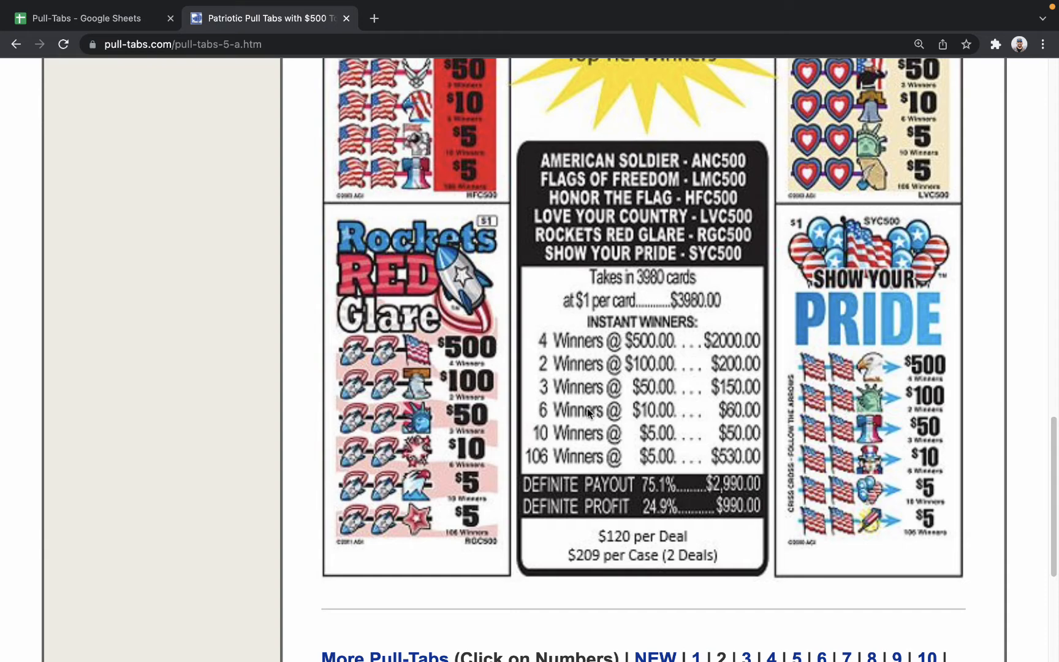
Switch to the Pull-Tabs spreadsheet in Google Sheets and review the profit values in A1:A7 one by one.
{"action": "left_click", "coordinate": [71, 21]}
{"action": "left_click", "coordinate": [156, 305]}
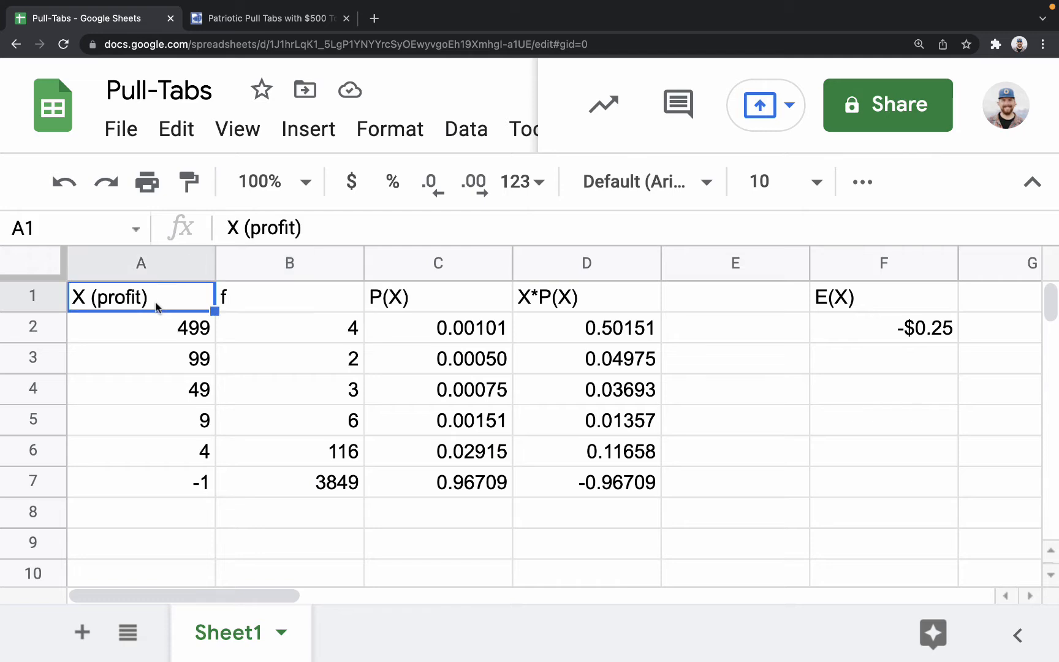
{"action": "left_click", "coordinate": [170, 336]}
{"action": "left_click", "coordinate": [166, 360]}
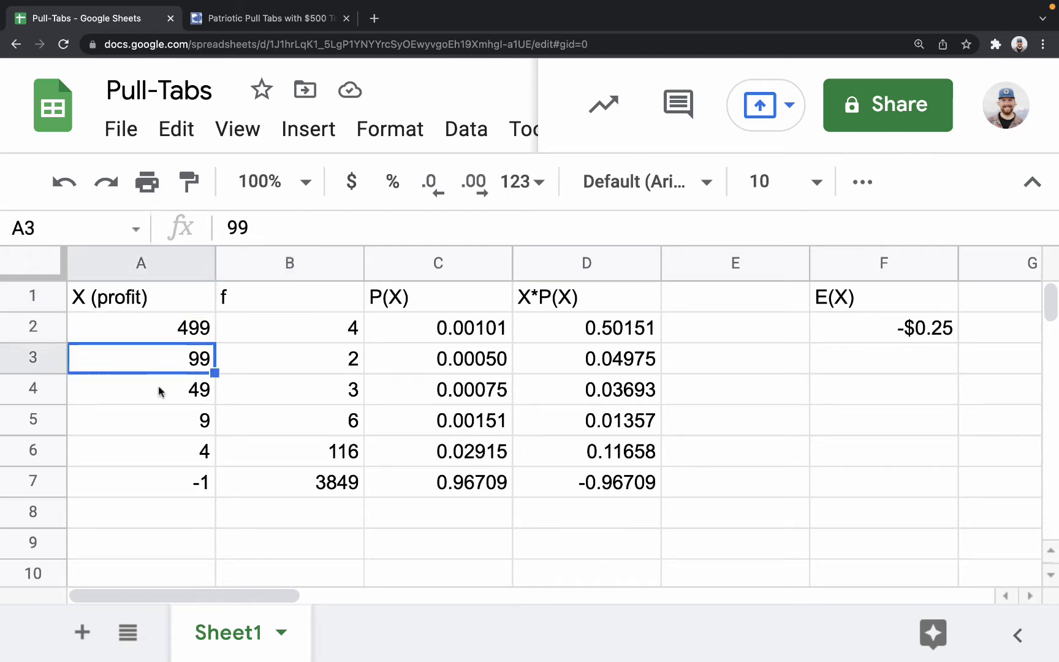
{"action": "left_click", "coordinate": [160, 391]}
{"action": "left_click", "coordinate": [156, 427]}
{"action": "left_click", "coordinate": [150, 450]}
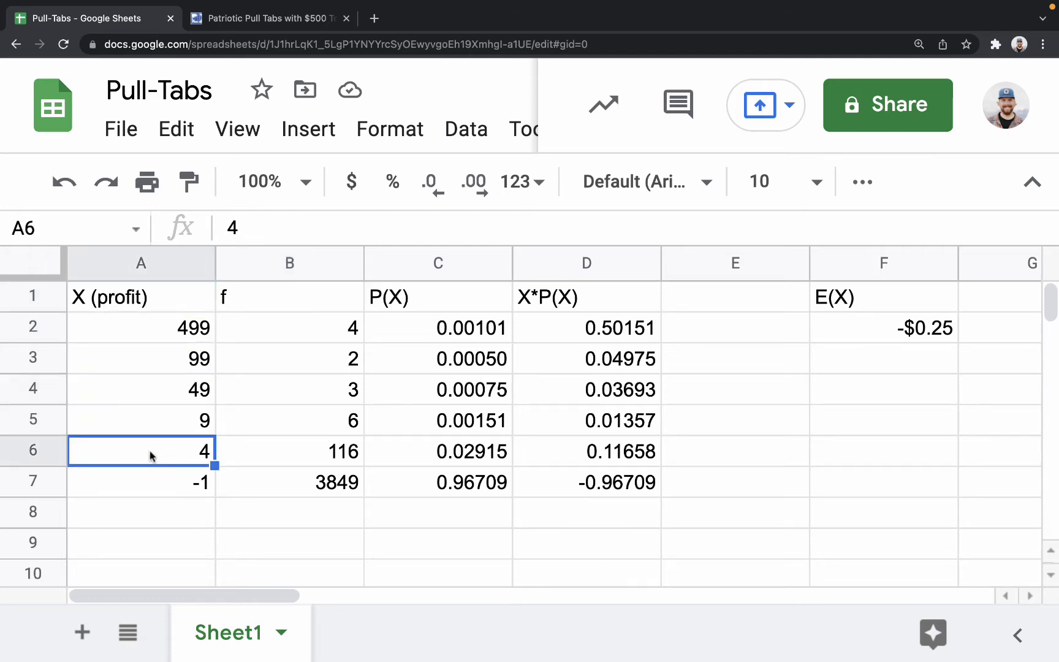
{"action": "left_click", "coordinate": [166, 490]}
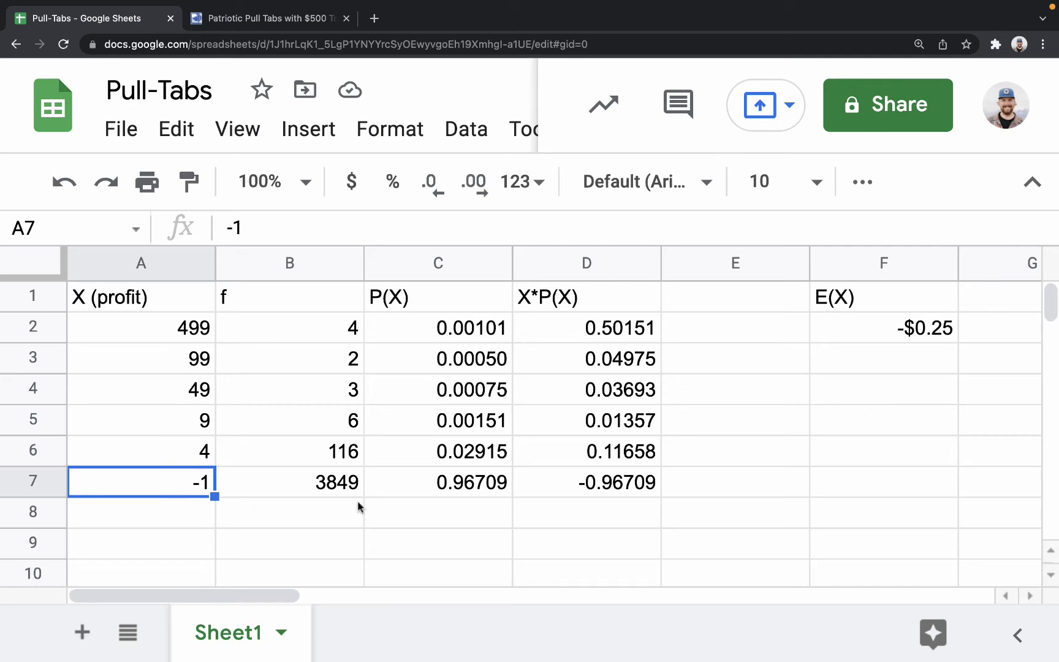
Review the winning-ticket frequencies in column f individually, and select B2:B6 as a range.
{"action": "left_click", "coordinate": [314, 332]}
{"action": "left_click", "coordinate": [308, 359]}
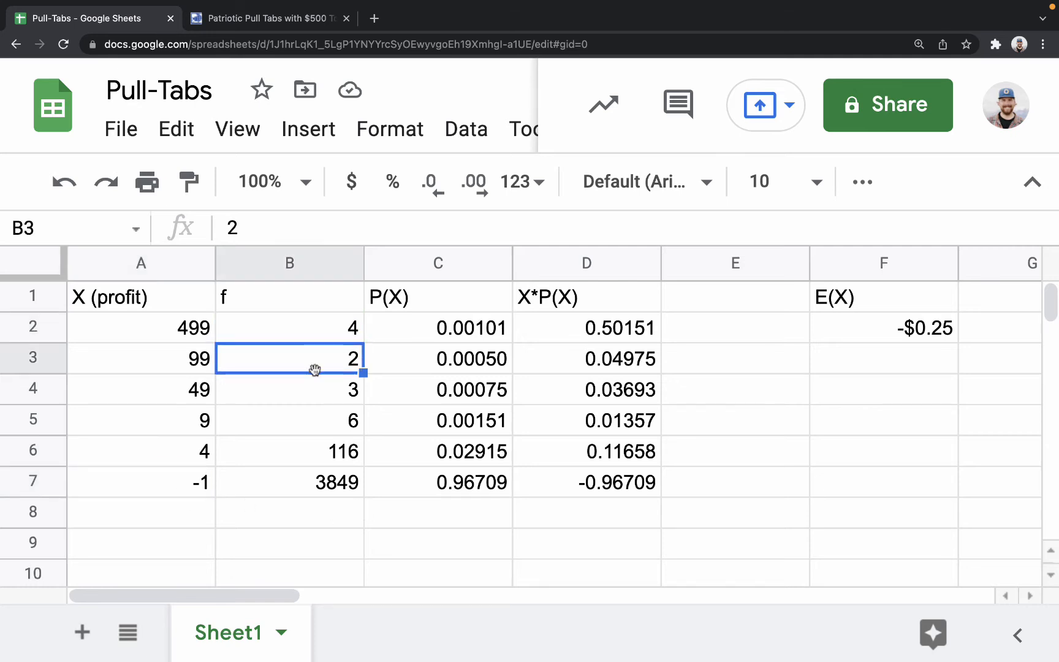
{"action": "left_click", "coordinate": [312, 393]}
{"action": "left_click", "coordinate": [300, 419]}
{"action": "left_click", "coordinate": [299, 443]}
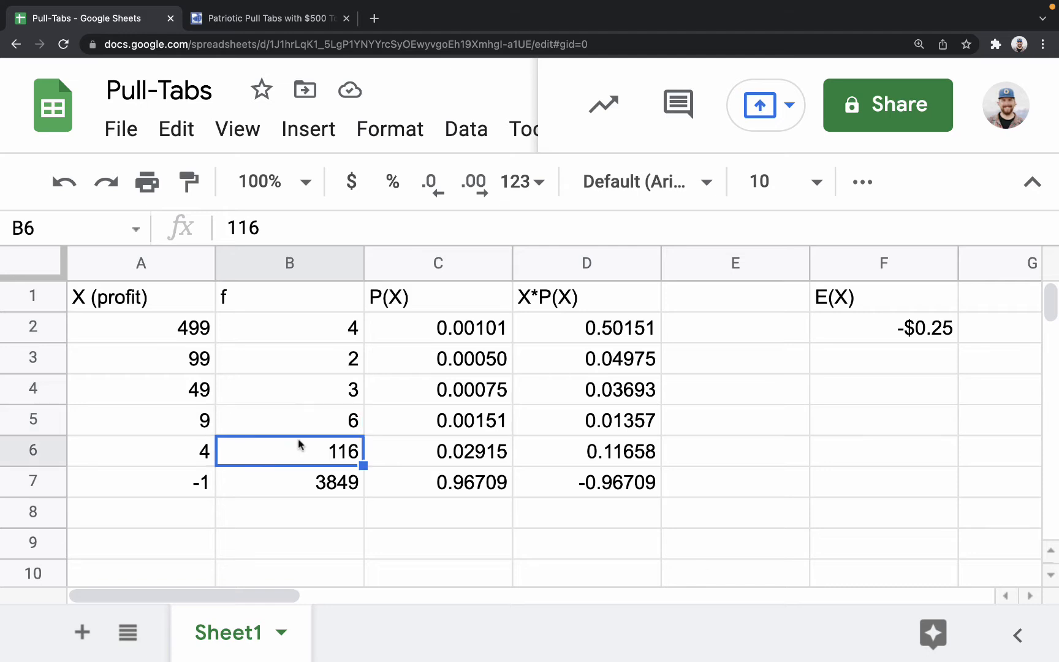
{"action": "left_click_drag", "start_coordinate": [317, 328], "coordinate": [320, 444]}
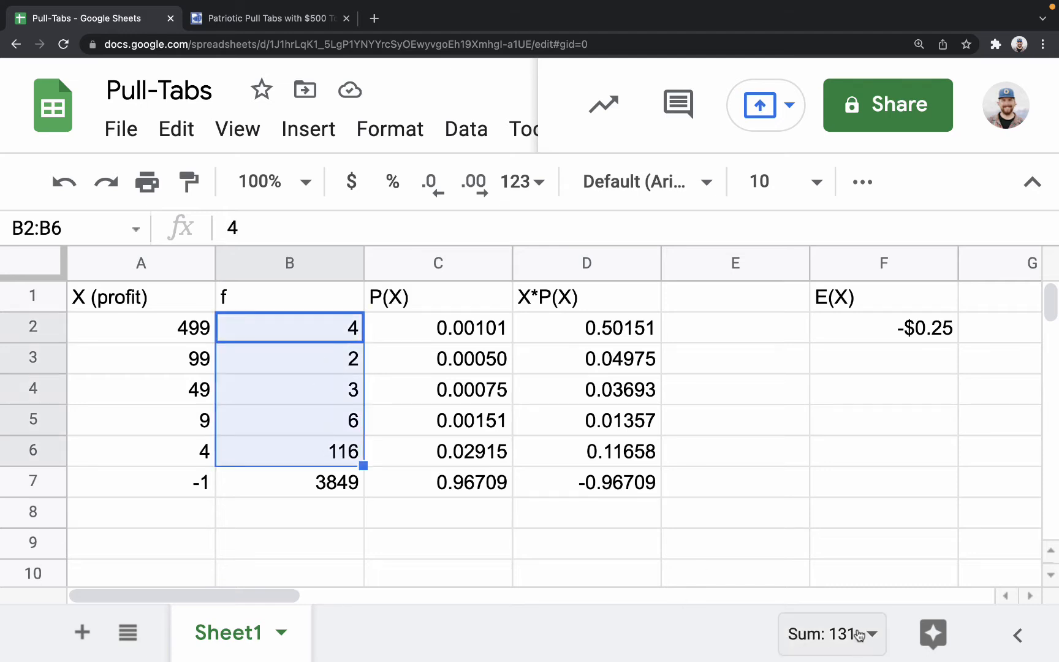
Inspect the formula in B7 that computes the number of losing tickets, including its sum part.
{"action": "left_click", "coordinate": [291, 479]}
{"action": "double_click", "coordinate": [338, 485]}
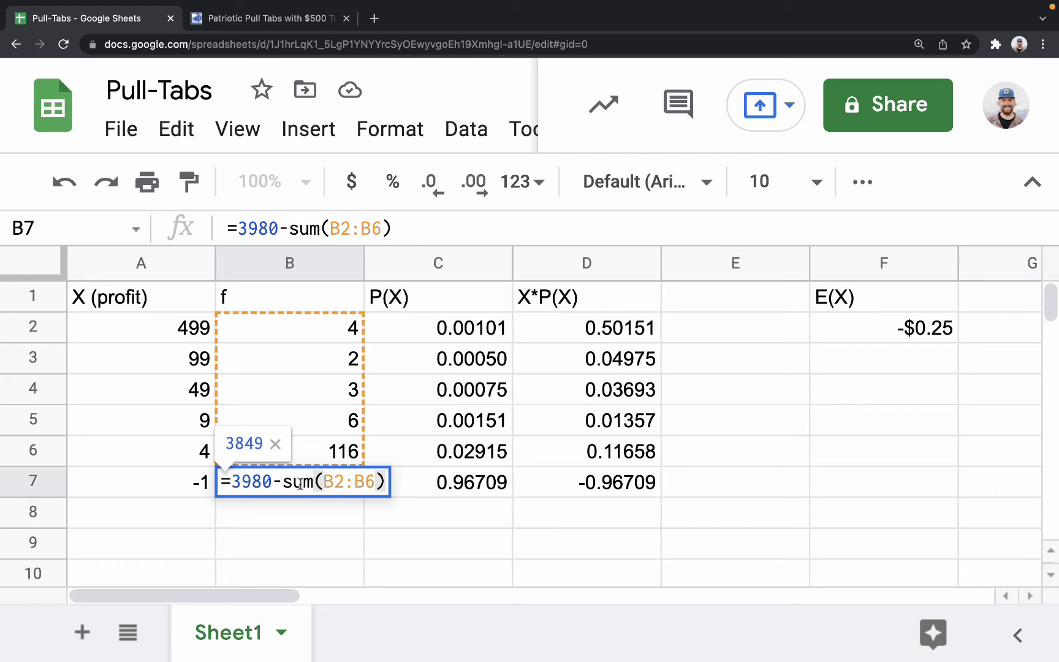
{"action": "left_click_drag", "start_coordinate": [283, 484], "coordinate": [417, 492]}
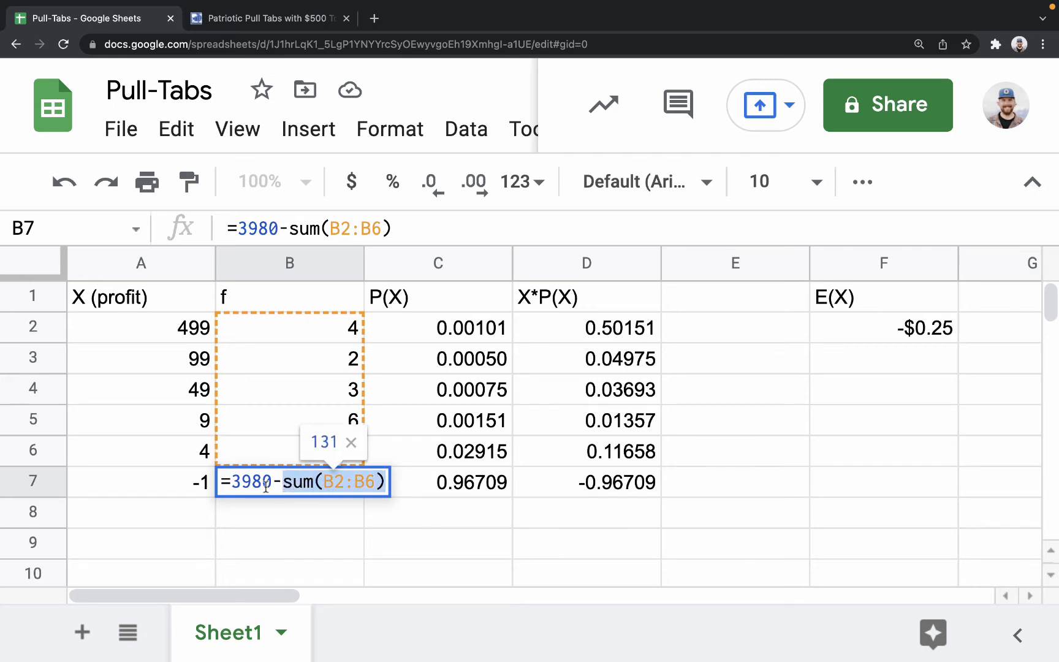
{"action": "key", "text": "Return"}
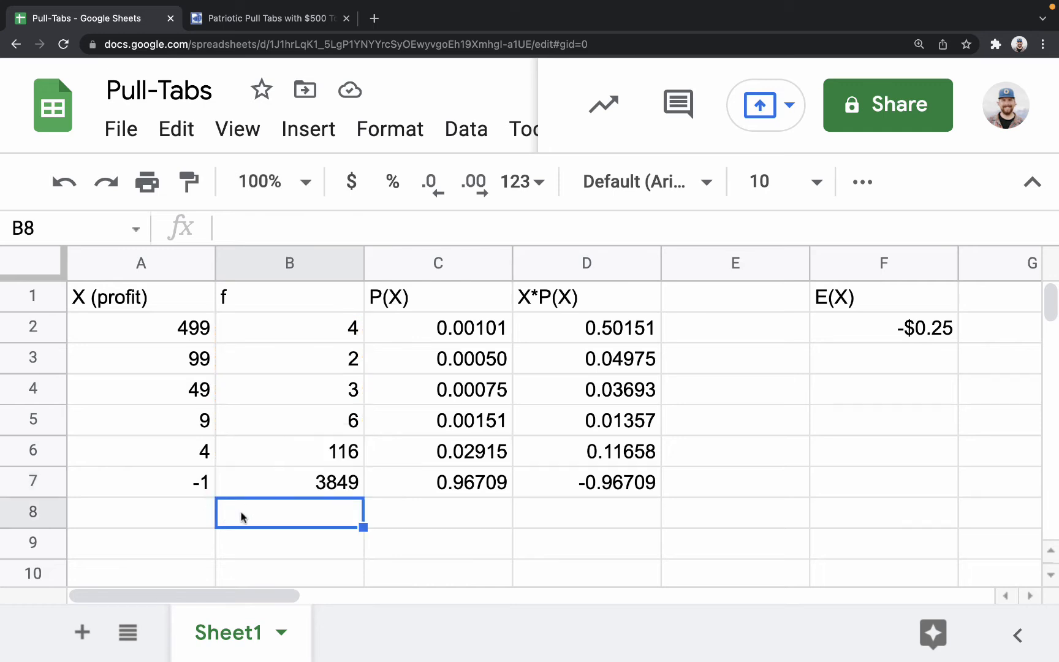
{"action": "left_click", "coordinate": [295, 483]}
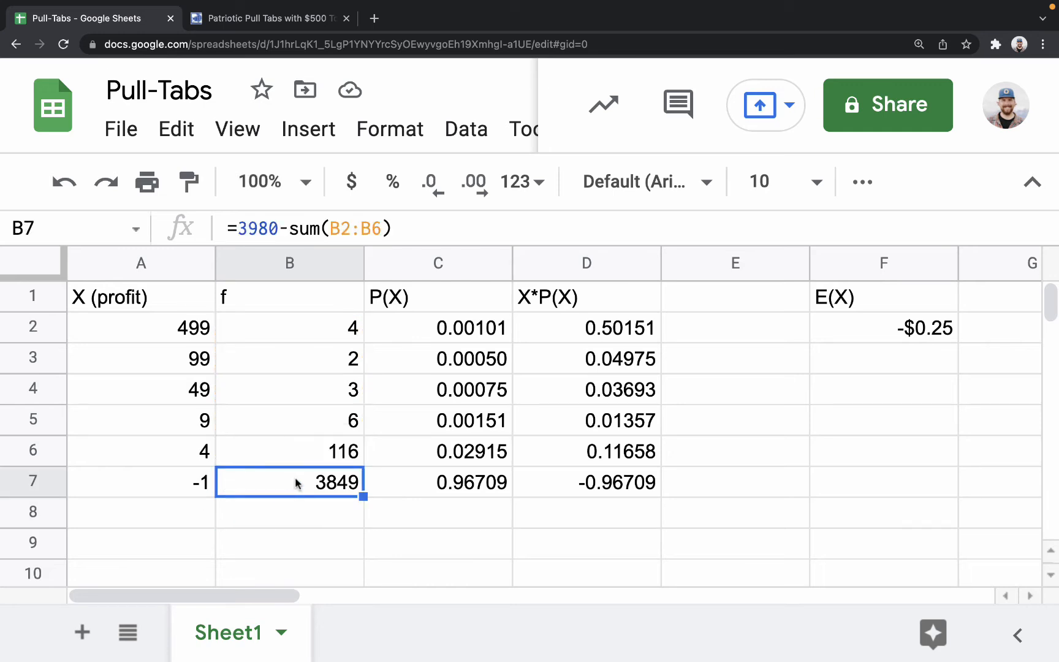
Check the probability formula in C2 and clear the P(X) and X*P(X) cells in C3:D7.
{"action": "left_click", "coordinate": [448, 319]}
{"action": "double_click", "coordinate": [448, 318]}
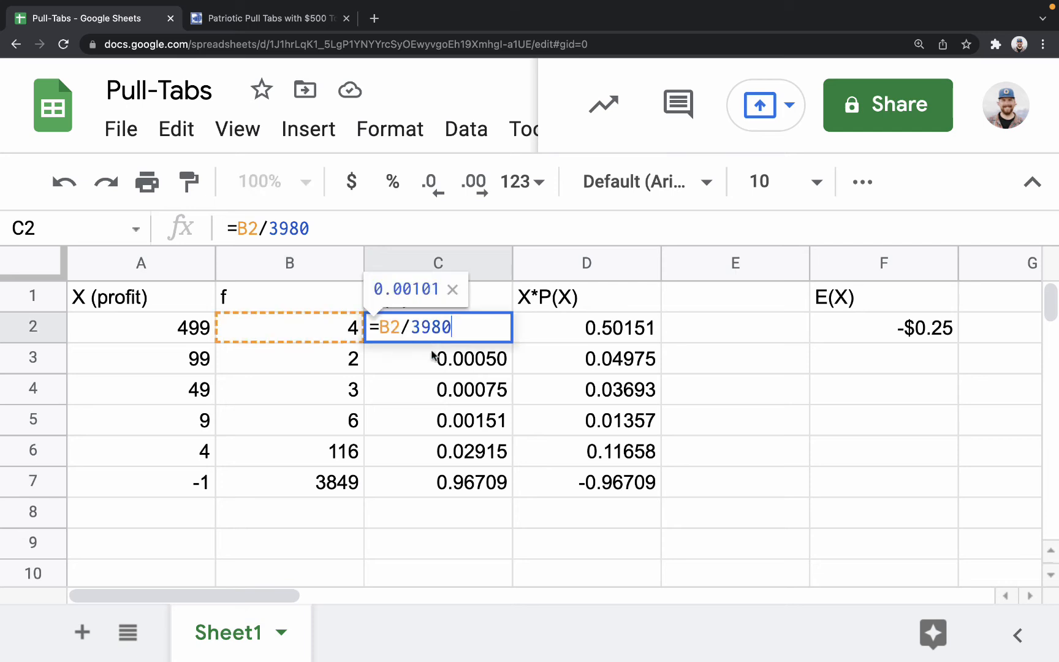
{"action": "left_click", "coordinate": [434, 368]}
{"action": "left_click_drag", "start_coordinate": [434, 371], "coordinate": [587, 479]}
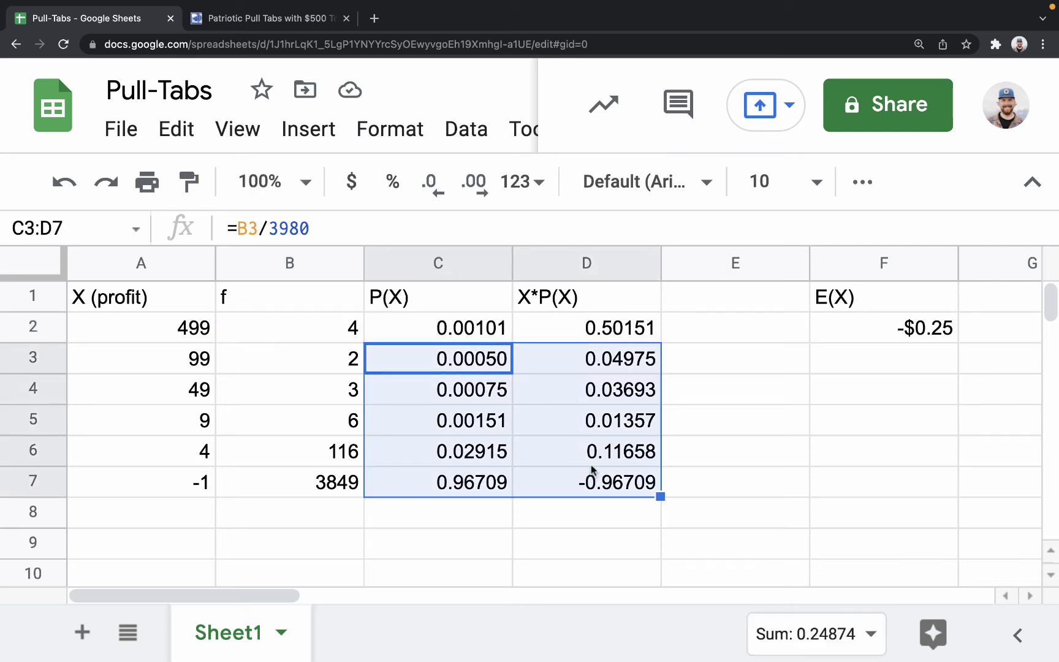
{"action": "key", "text": "Delete"}
Change the probability formula in C2 to =B2/sum(B:B).
{"action": "double_click", "coordinate": [428, 335]}
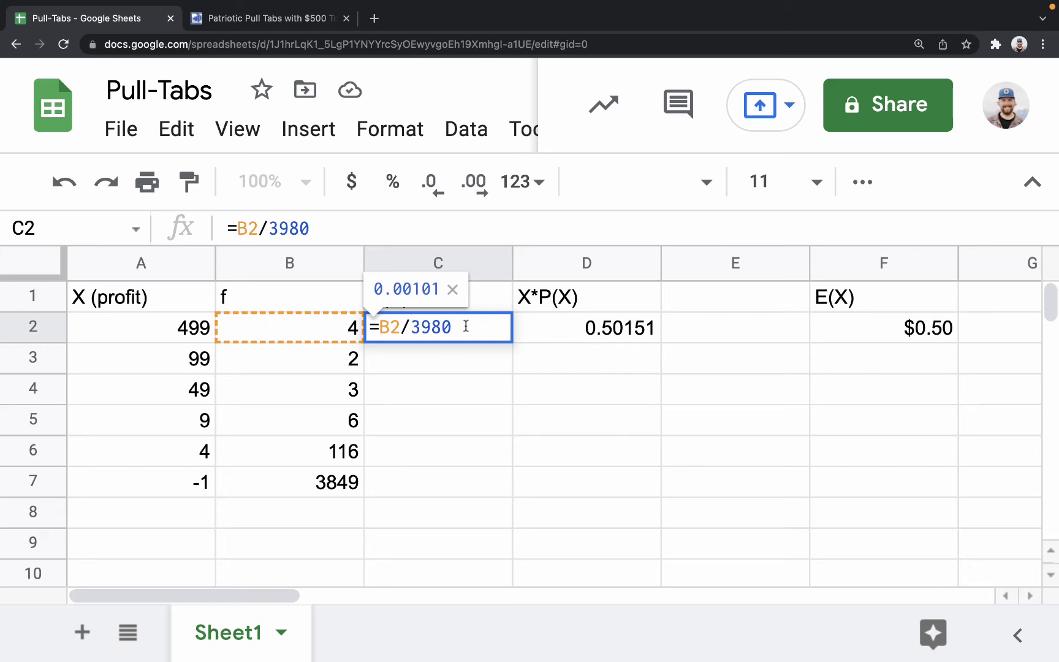
{"action": "key", "text": "BackSpace"}
{"action": "key", "text": "BackSpace"}
{"action": "key", "text": "BackSpace"}
{"action": "key", "text": "BackSpace"}
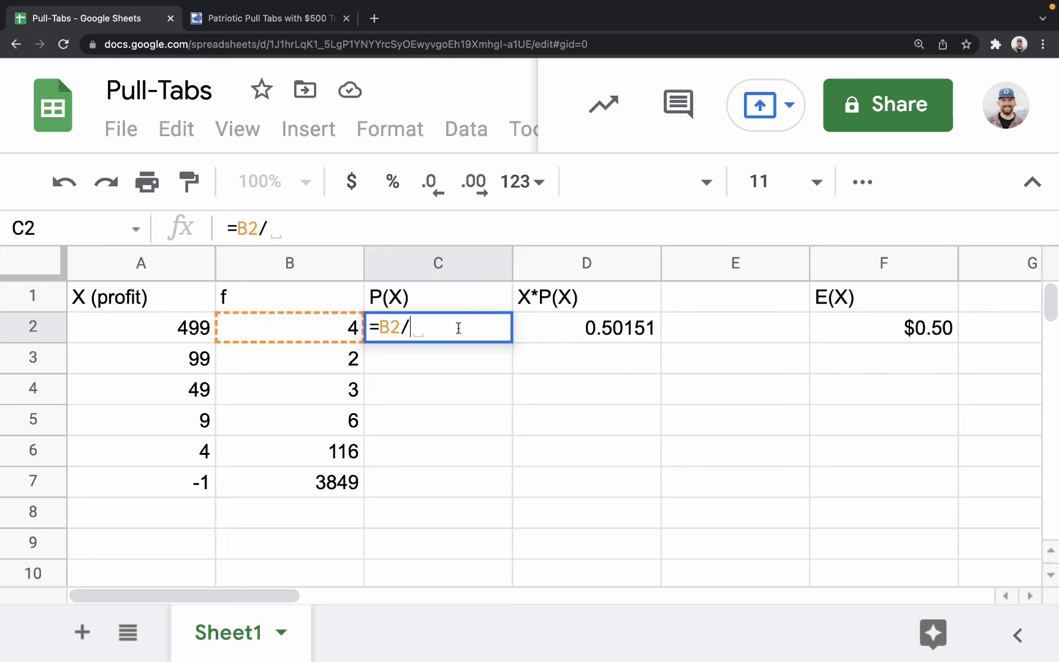
{"action": "type", "text": "sum("}
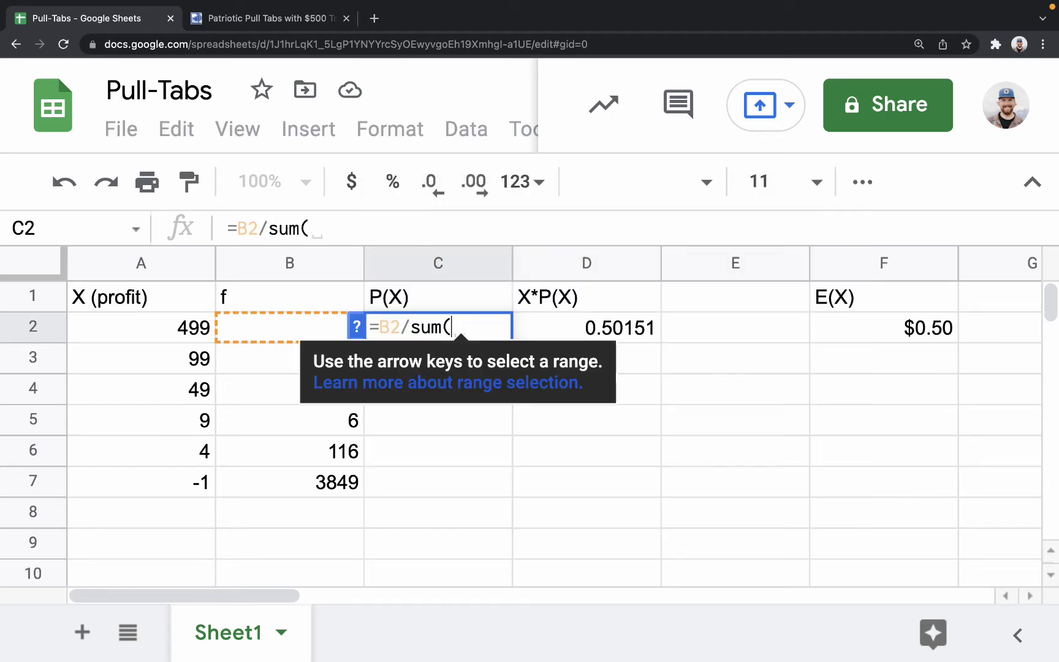
{"action": "type", "text": "BP"}
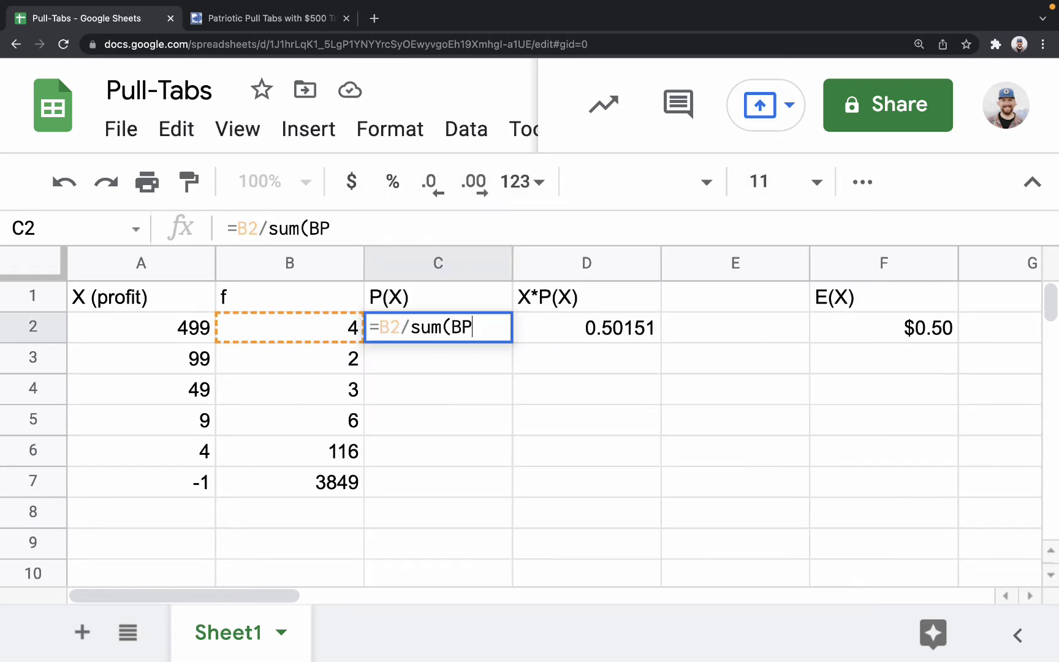
{"action": "key", "text": "BackSpace"}
{"action": "type", "text": ":B)"}
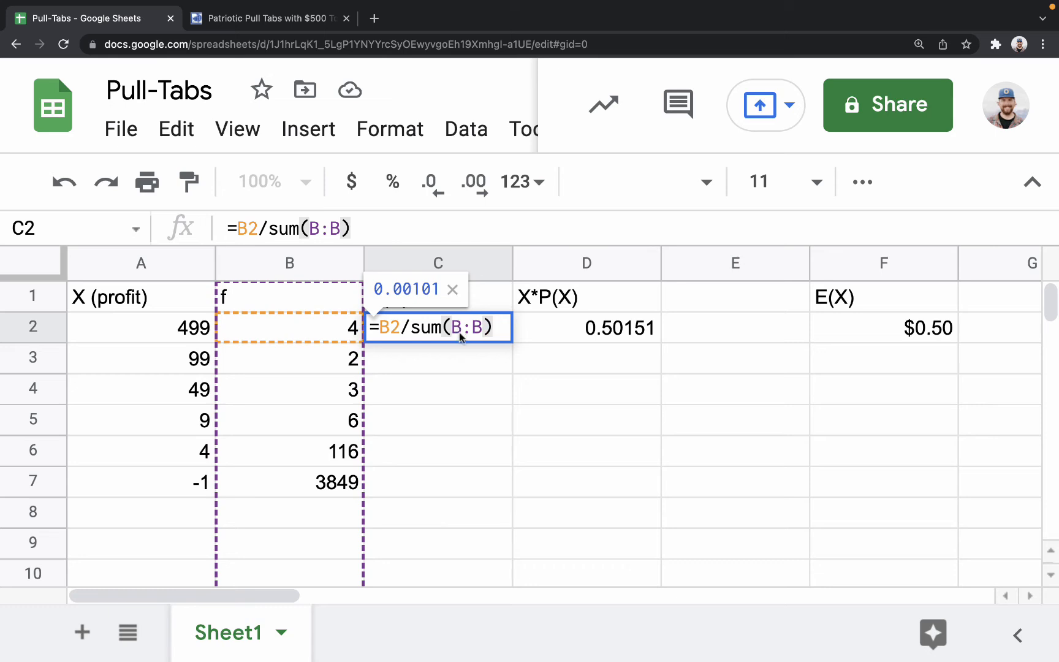
{"action": "key", "text": "Return"}
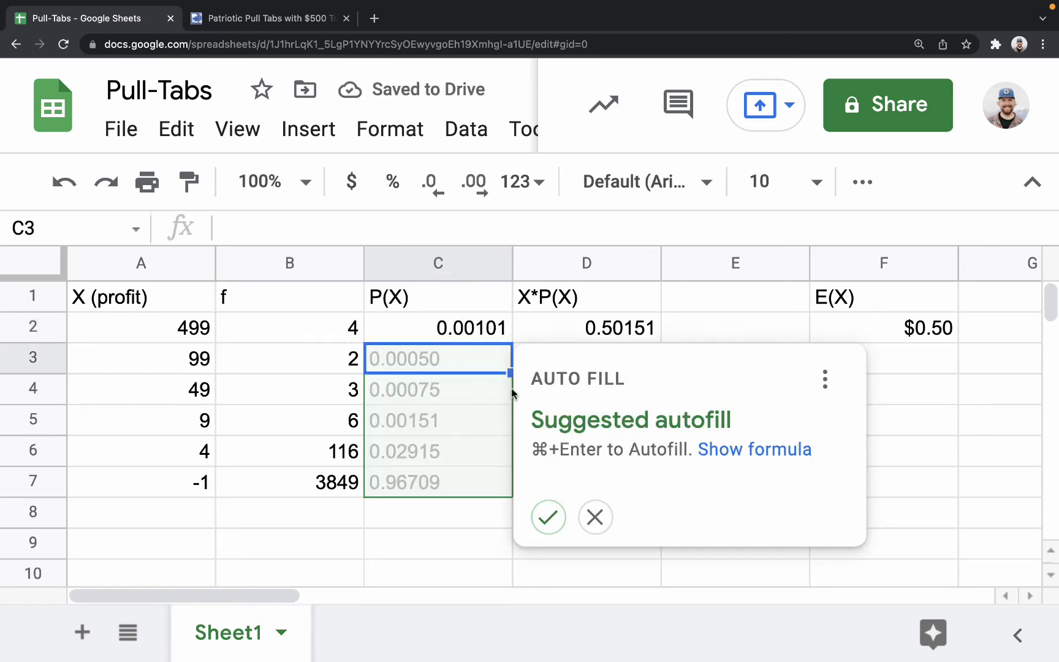
Fill the P(X) formula from C2 down through C7.
{"action": "left_click", "coordinate": [548, 516]}
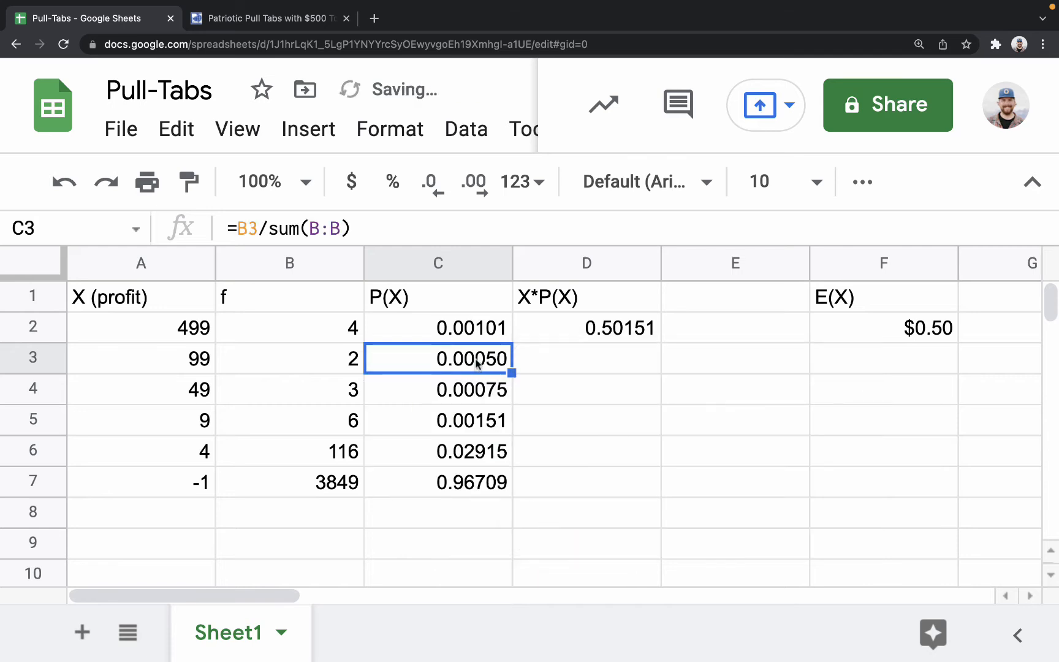
{"action": "left_click", "coordinate": [475, 337]}
{"action": "left_click", "coordinate": [539, 352]}
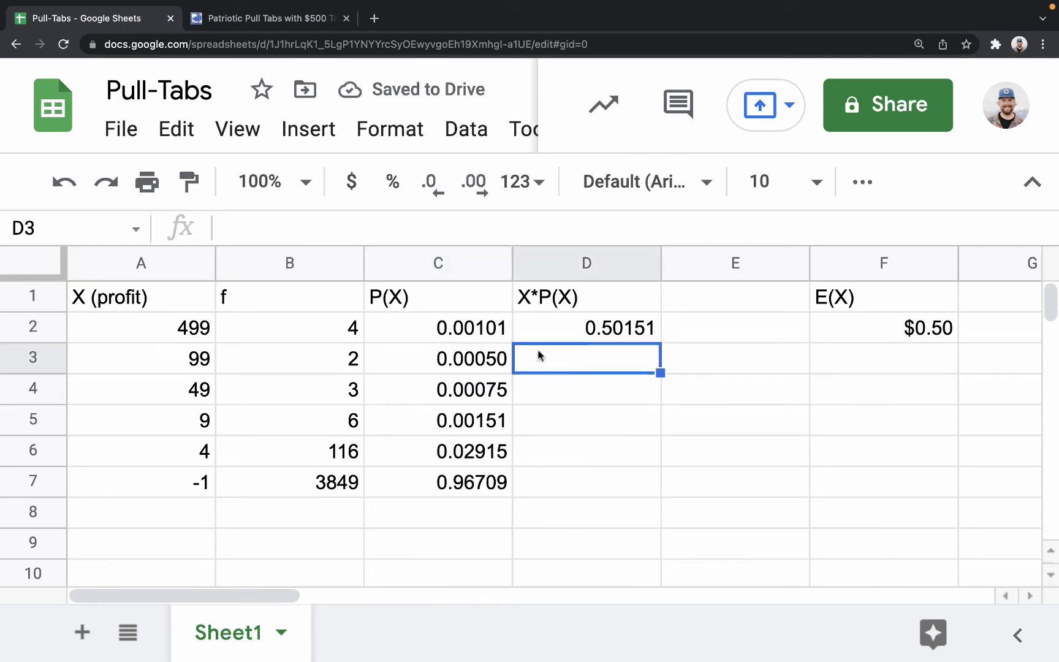
{"action": "left_click", "coordinate": [786, 456]}
{"action": "left_click", "coordinate": [456, 334]}
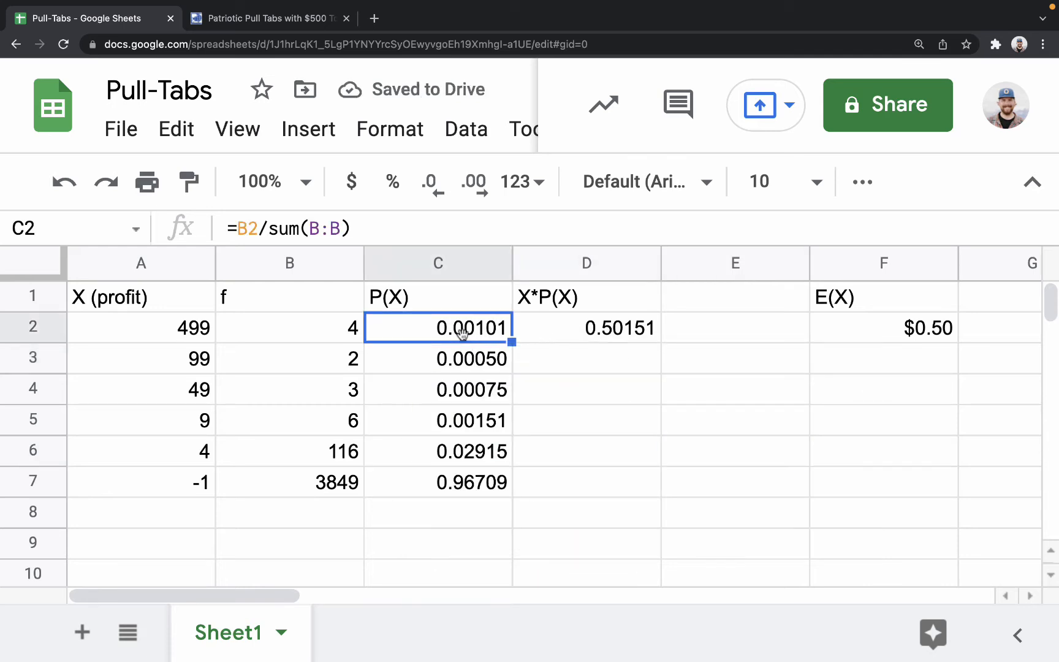
{"action": "left_click_drag", "start_coordinate": [512, 341], "coordinate": [506, 475]}
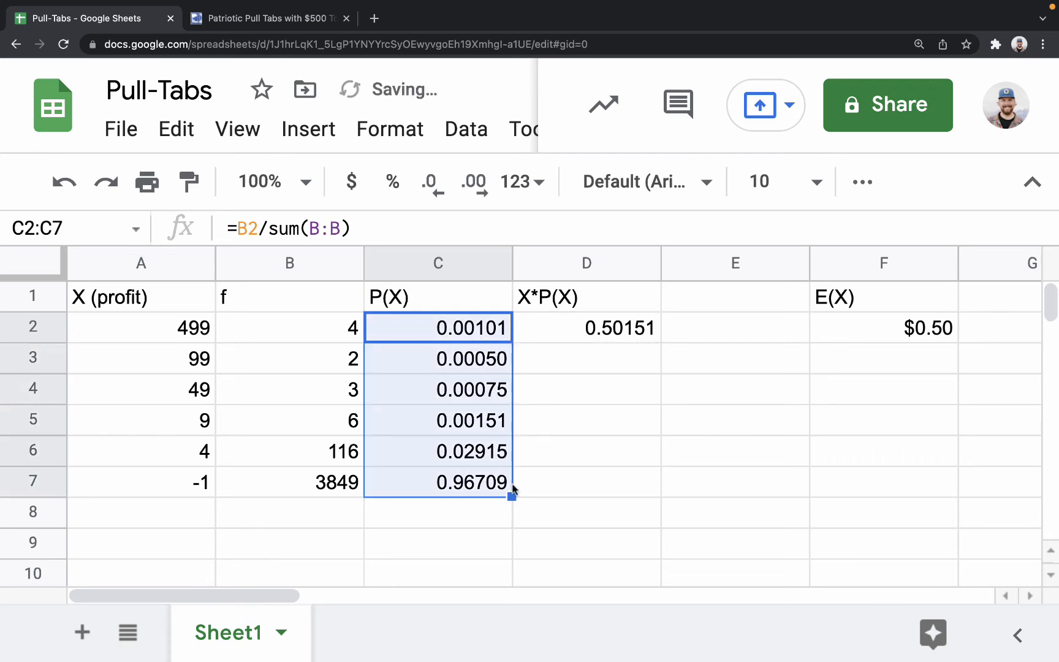
Check the copied probability formulas in C3 through C7 for their row references and column total.
{"action": "double_click", "coordinate": [456, 358]}
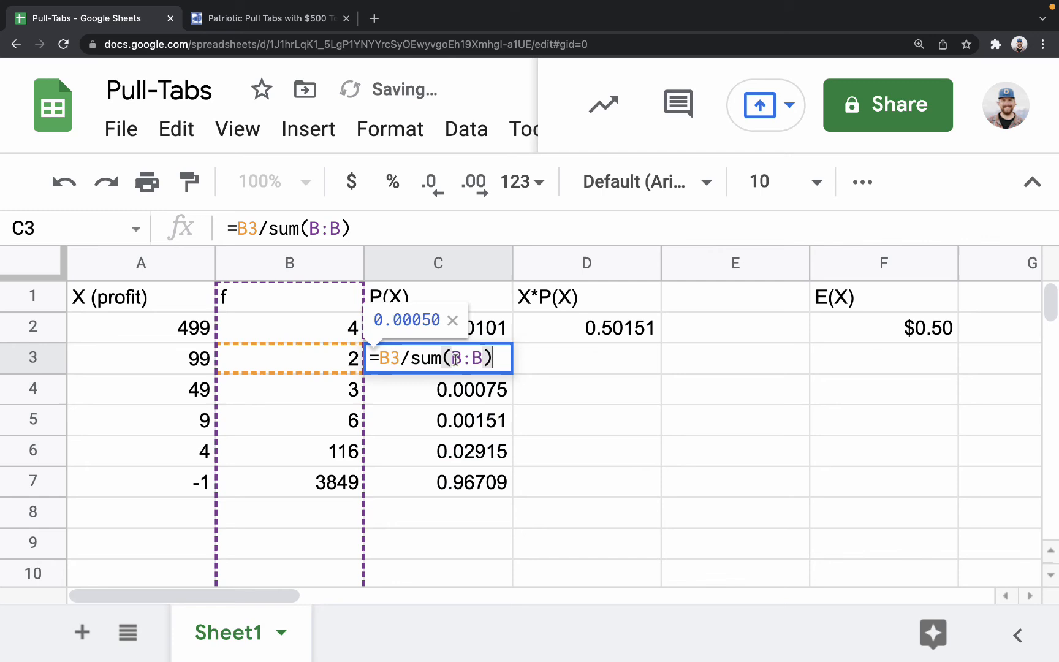
{"action": "left_click", "coordinate": [463, 395]}
{"action": "double_click", "coordinate": [463, 395]}
{"action": "left_click", "coordinate": [438, 428]}
{"action": "double_click", "coordinate": [437, 428]}
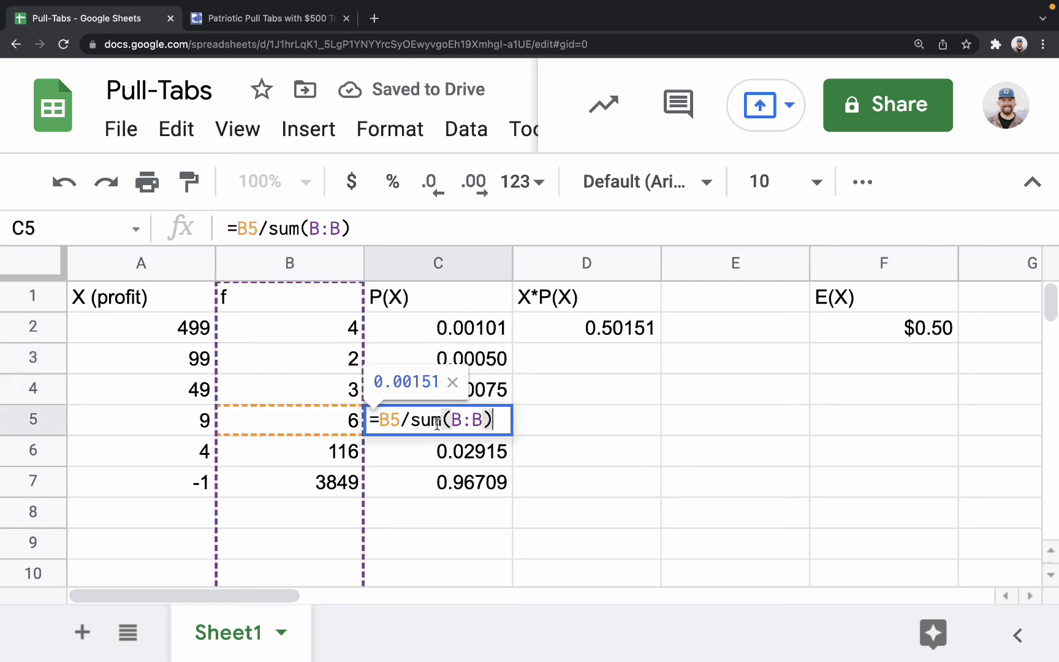
{"action": "left_click", "coordinate": [432, 455]}
{"action": "double_click", "coordinate": [427, 457]}
{"action": "left_click", "coordinate": [425, 475]}
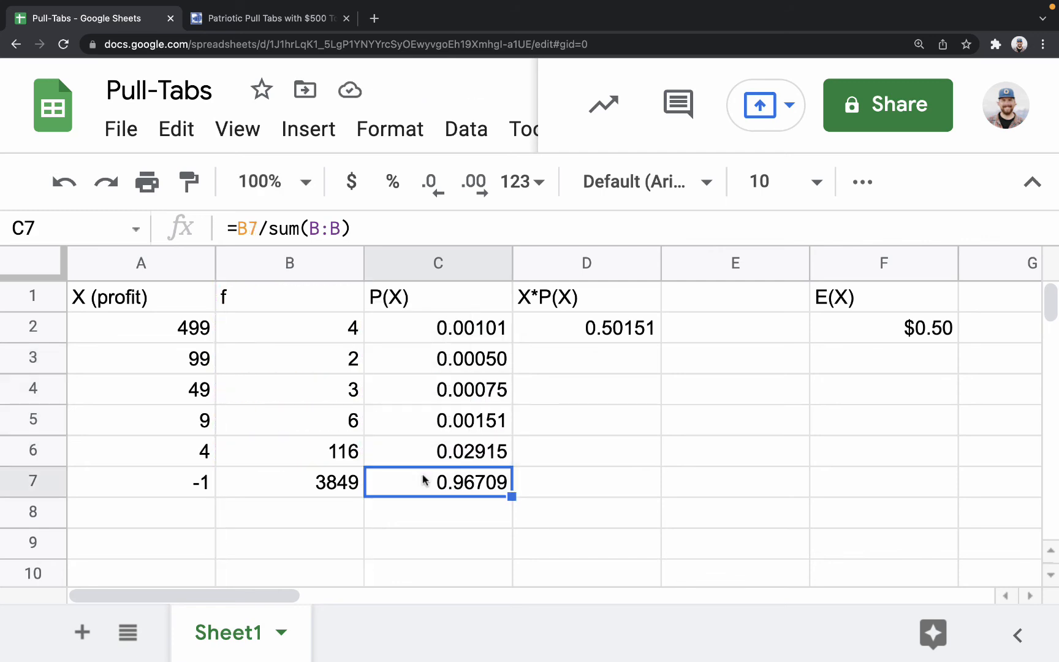
{"action": "double_click", "coordinate": [425, 477]}
{"action": "left_click", "coordinate": [573, 453]}
Check the X*P(X) formula =A2*C2 in D2 and fill it down through D7.
{"action": "left_click", "coordinate": [615, 328]}
{"action": "double_click", "coordinate": [614, 327]}
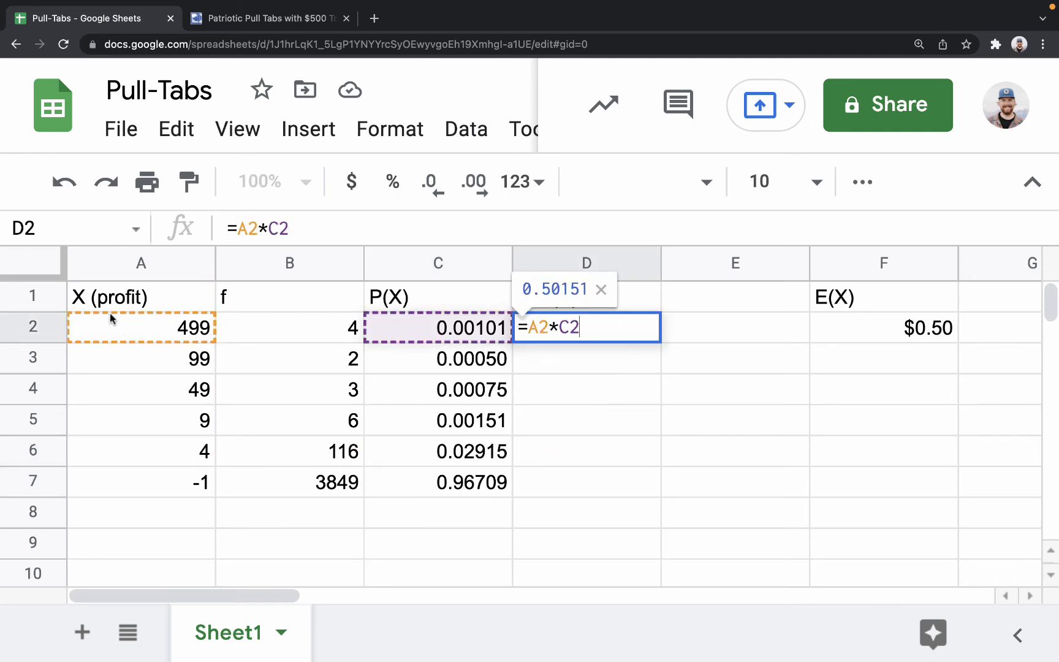
{"action": "key", "text": "Return"}
{"action": "double_click", "coordinate": [641, 337]}
{"action": "key", "text": "Return"}
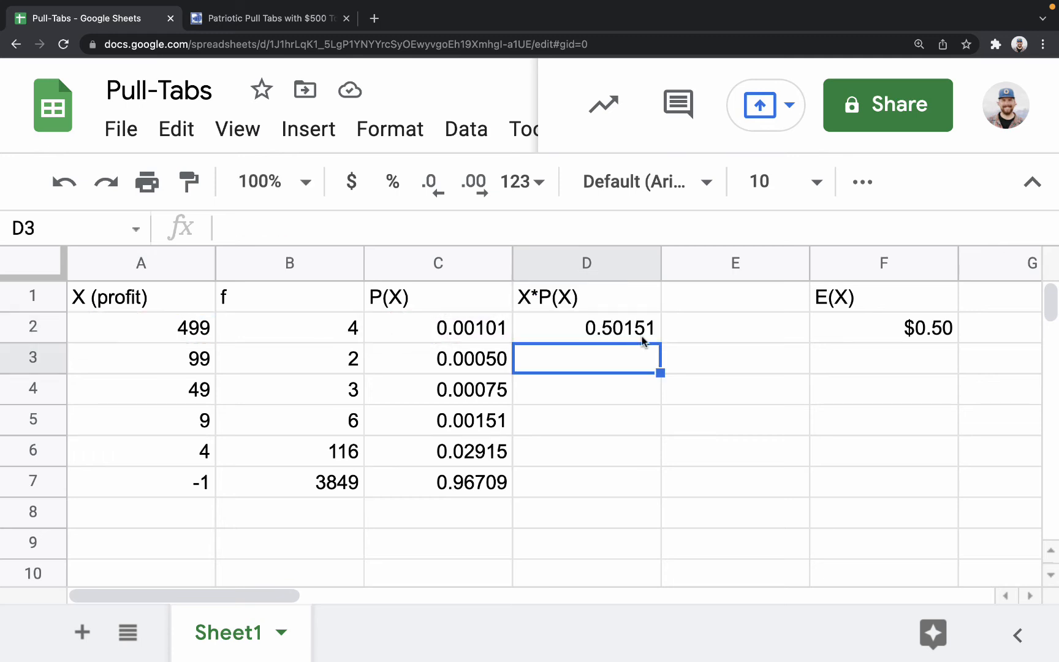
{"action": "left_click", "coordinate": [650, 334]}
{"action": "left_click_drag", "start_coordinate": [661, 343], "coordinate": [633, 475]}
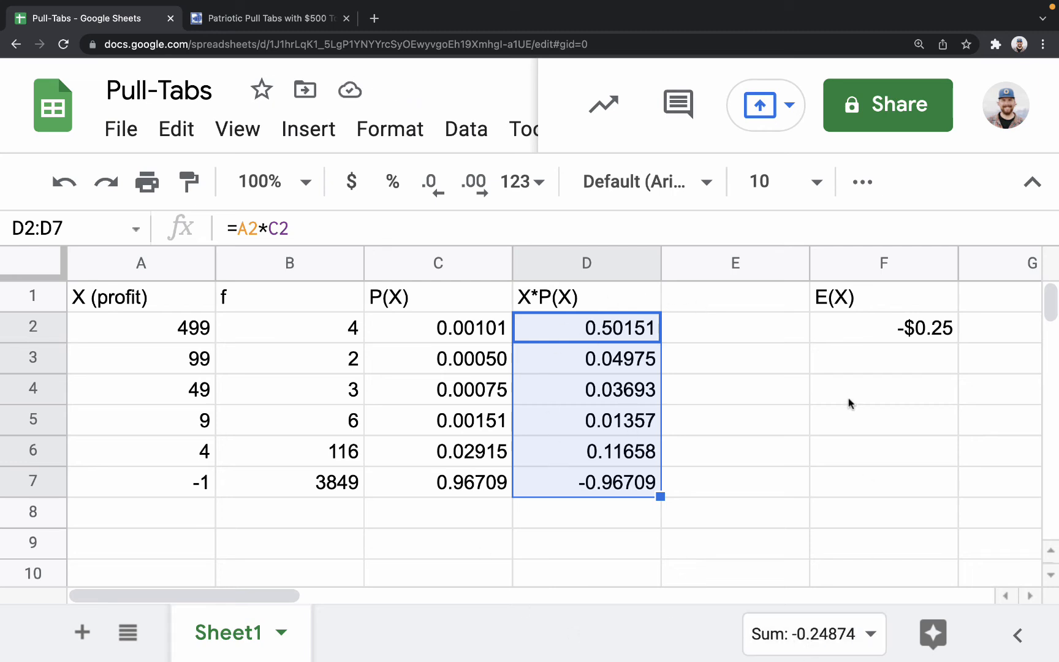
Inspect the expected value formula in F2 and leave it as it is.
{"action": "double_click", "coordinate": [885, 337]}
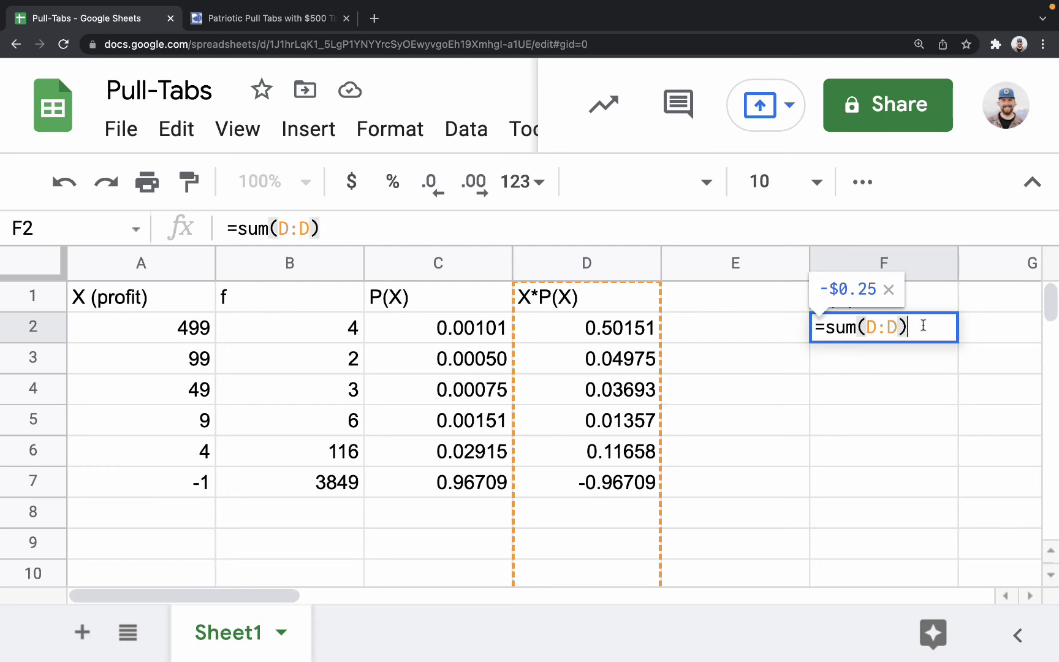
{"action": "left_click", "coordinate": [853, 444]}
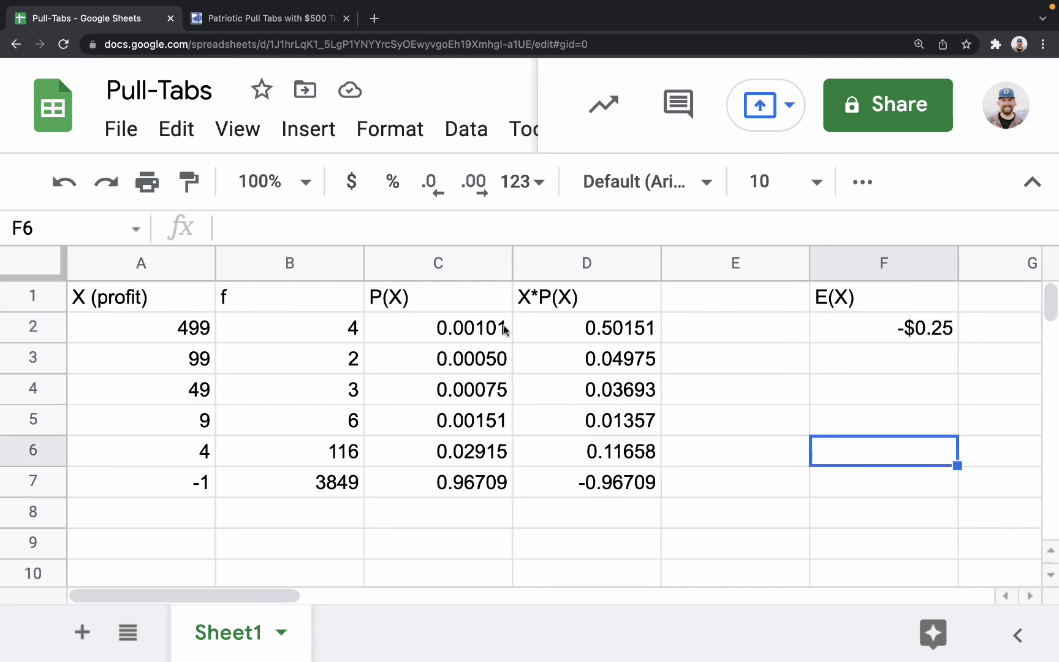
Show more decimal places for the values in C2:D7 and reduce them back to five decimals.
{"action": "left_click_drag", "start_coordinate": [437, 332], "coordinate": [612, 484]}
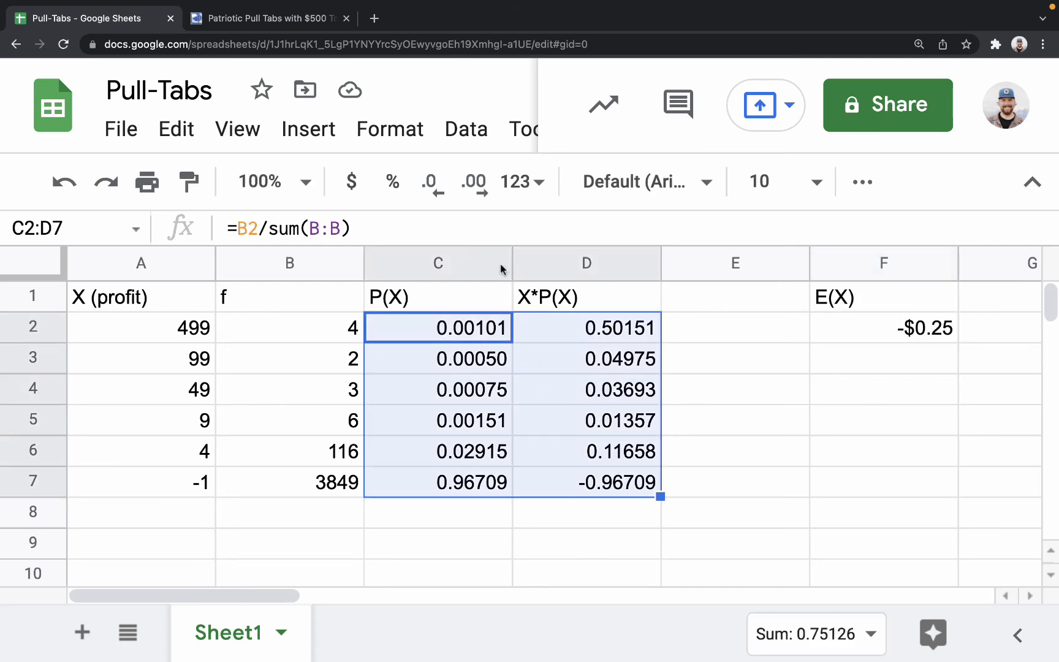
{"action": "left_click", "coordinate": [477, 188]}
{"action": "left_click", "coordinate": [479, 190]}
{"action": "left_click", "coordinate": [478, 191]}
{"action": "left_click", "coordinate": [478, 192]}
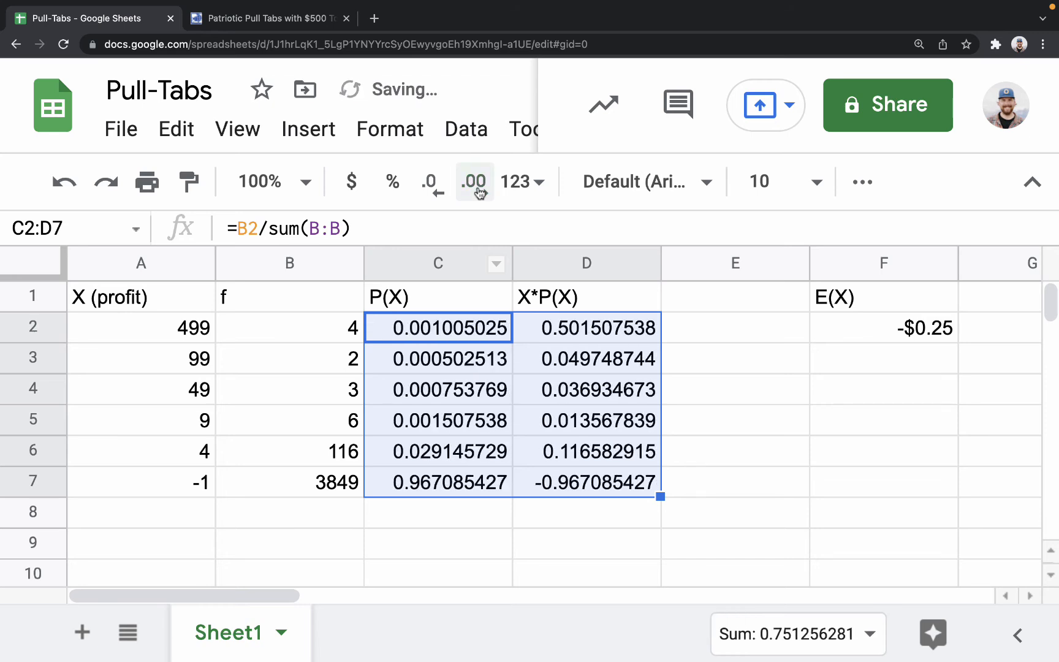
{"action": "left_click", "coordinate": [428, 188]}
{"action": "left_click", "coordinate": [427, 189]}
{"action": "left_click", "coordinate": [427, 189]}
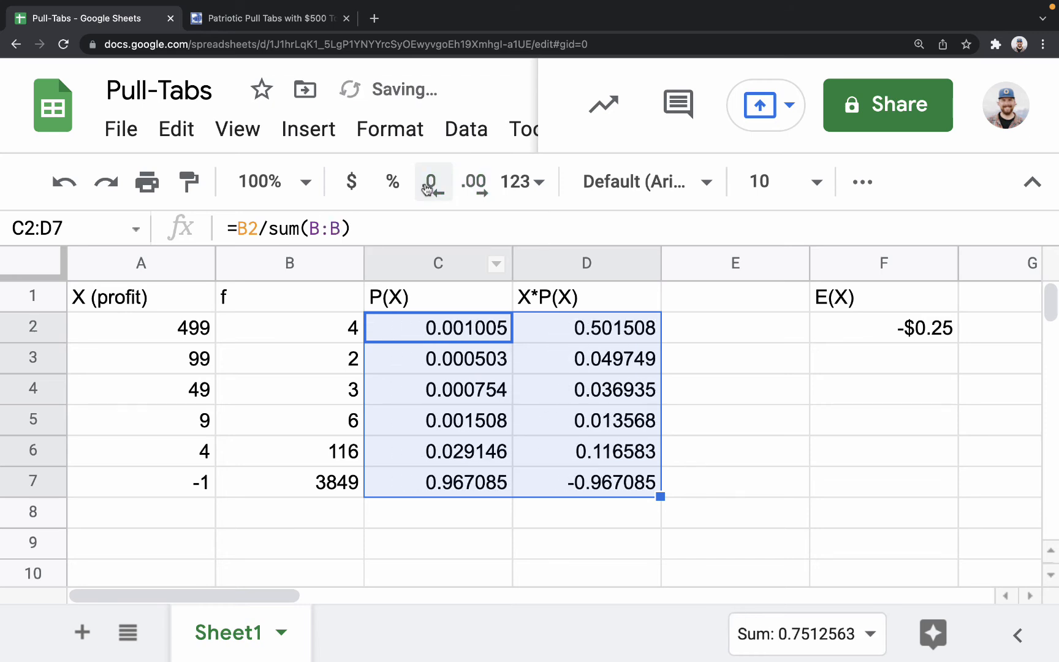
{"action": "left_click", "coordinate": [427, 189]}
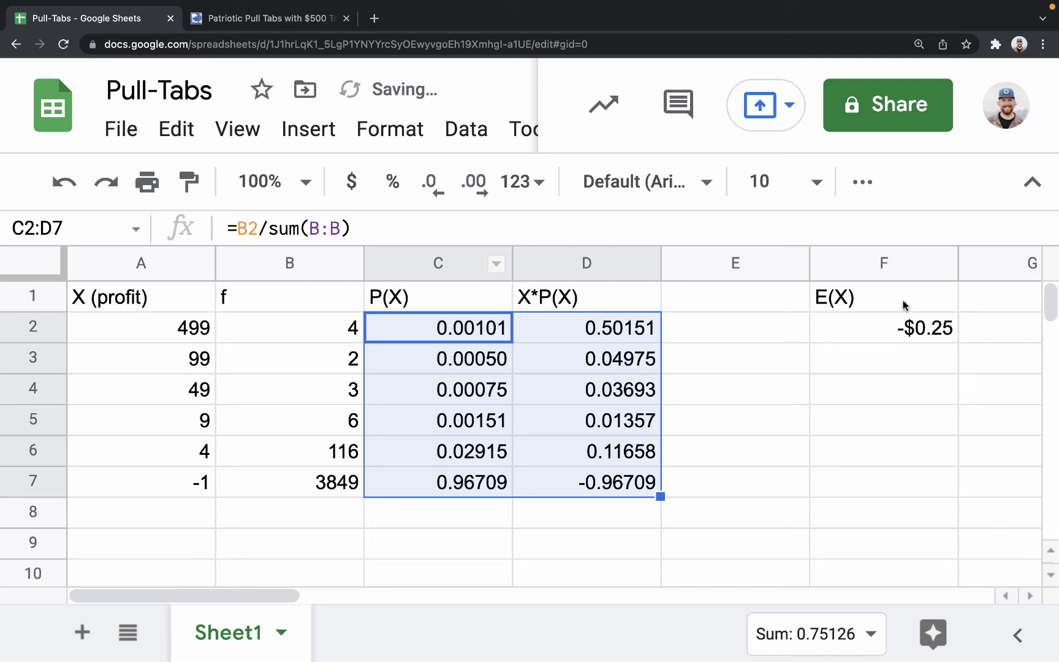
Show more decimal places for the expected value in F2 and reduce it back to two decimals.
{"action": "left_click", "coordinate": [873, 324]}
{"action": "left_click", "coordinate": [484, 182]}
{"action": "left_click", "coordinate": [488, 182]}
{"action": "left_click", "coordinate": [488, 181]}
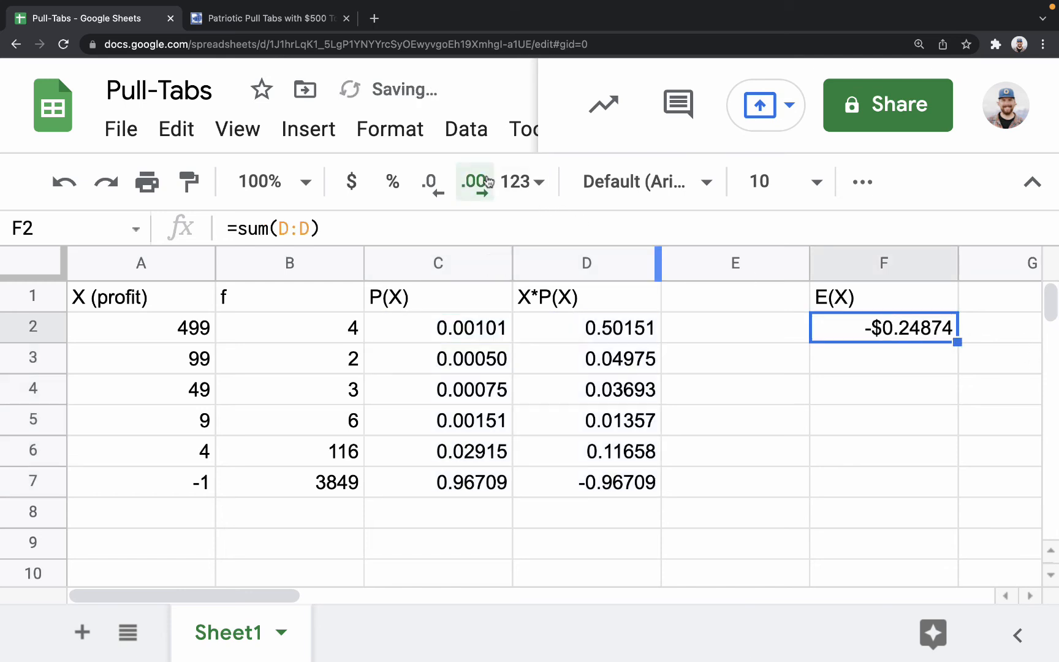
{"action": "left_click", "coordinate": [488, 181]}
{"action": "left_click", "coordinate": [432, 189]}
{"action": "left_click", "coordinate": [435, 190]}
{"action": "left_click", "coordinate": [436, 190]}
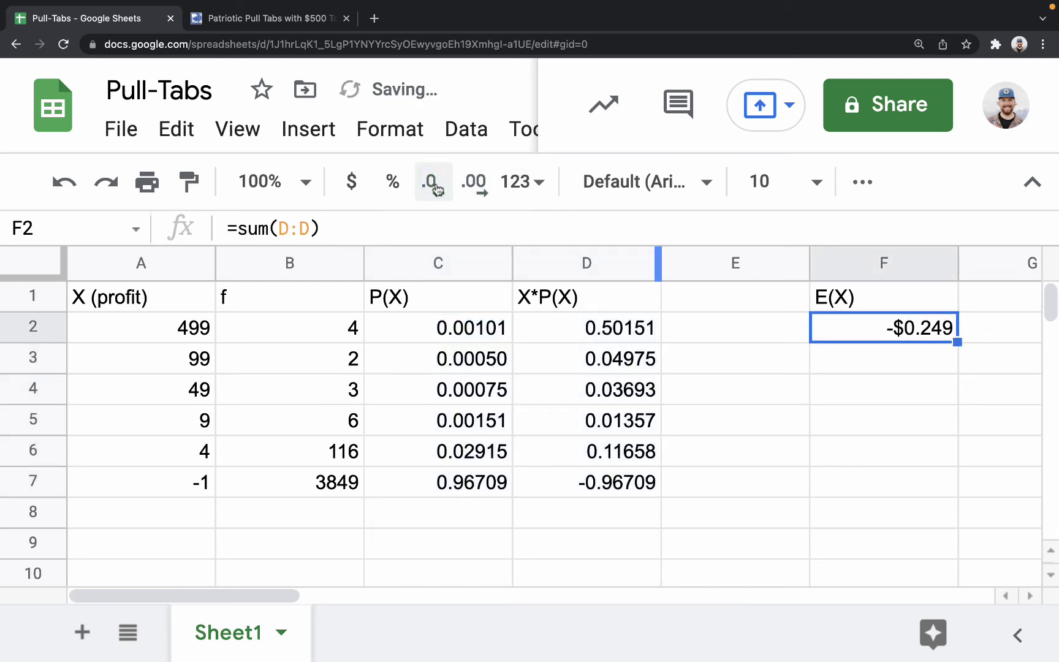
{"action": "left_click", "coordinate": [435, 190]}
{"action": "left_click", "coordinate": [887, 385]}
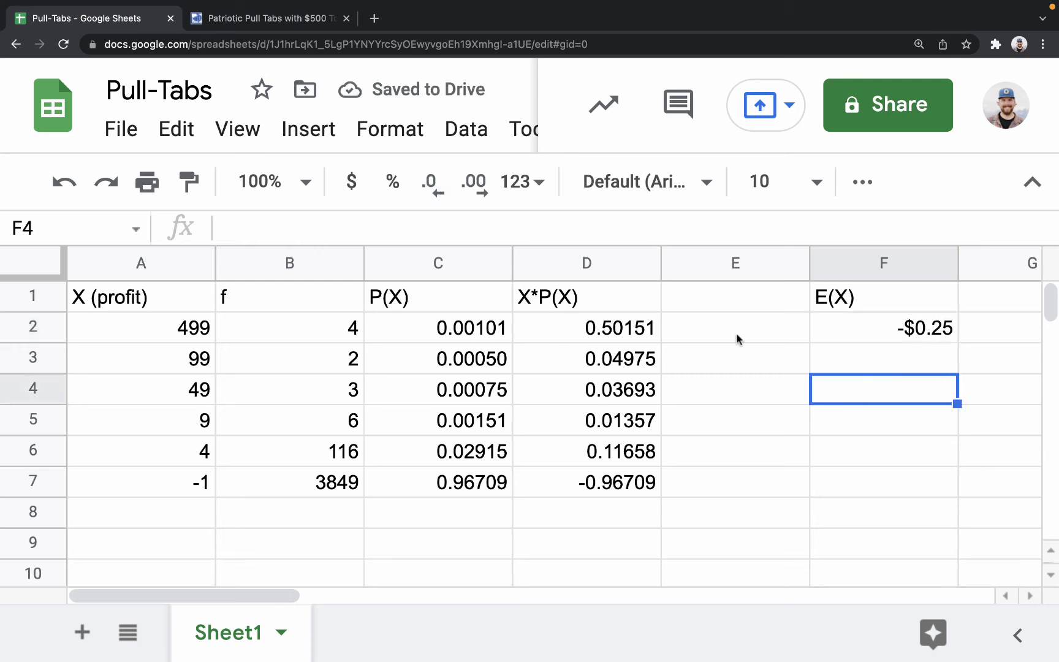
Format the expected value in F2 as currency.
{"action": "left_click", "coordinate": [869, 314]}
{"action": "left_click", "coordinate": [351, 180]}
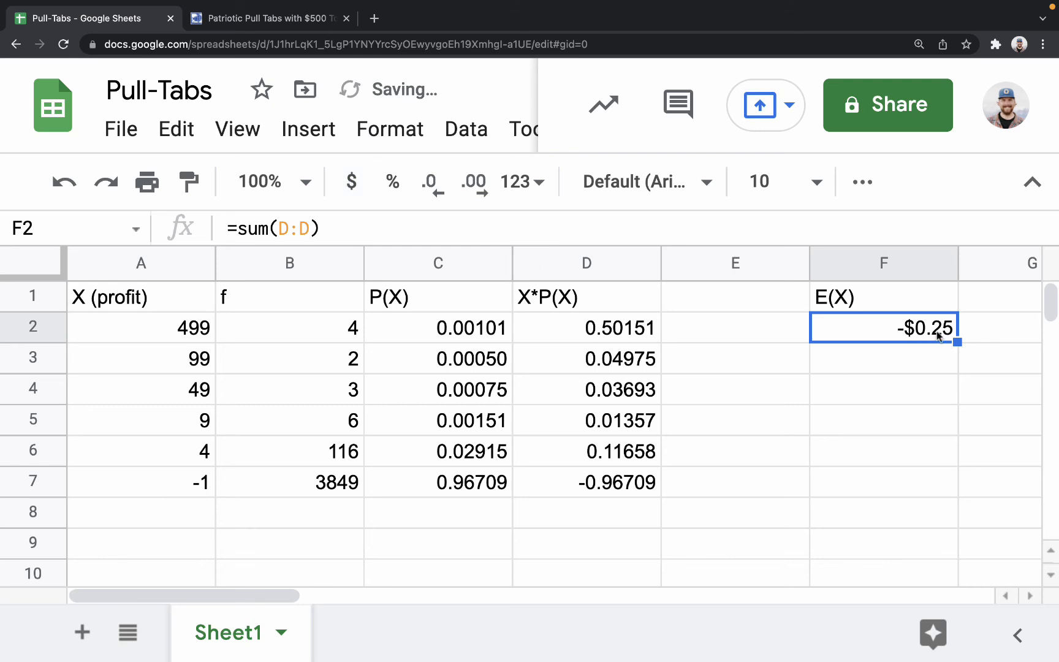
{"action": "key", "text": "Down"}
{"action": "key", "text": "Down"}
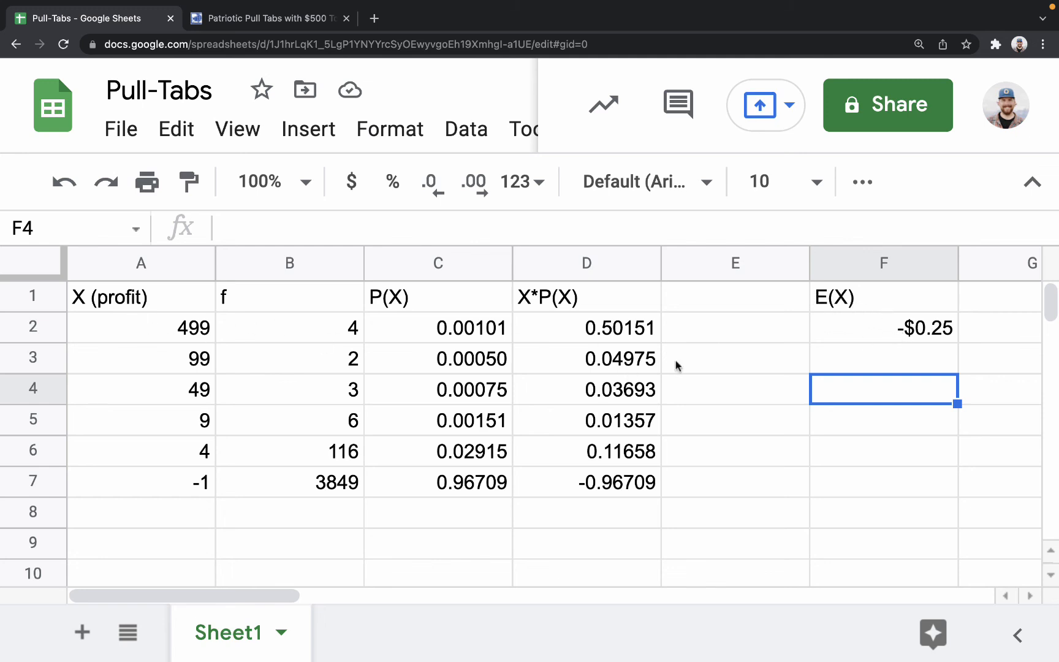
Review the profit header in A1 and the losing-ticket profit in A7 without changing them.
{"action": "left_click", "coordinate": [132, 300]}
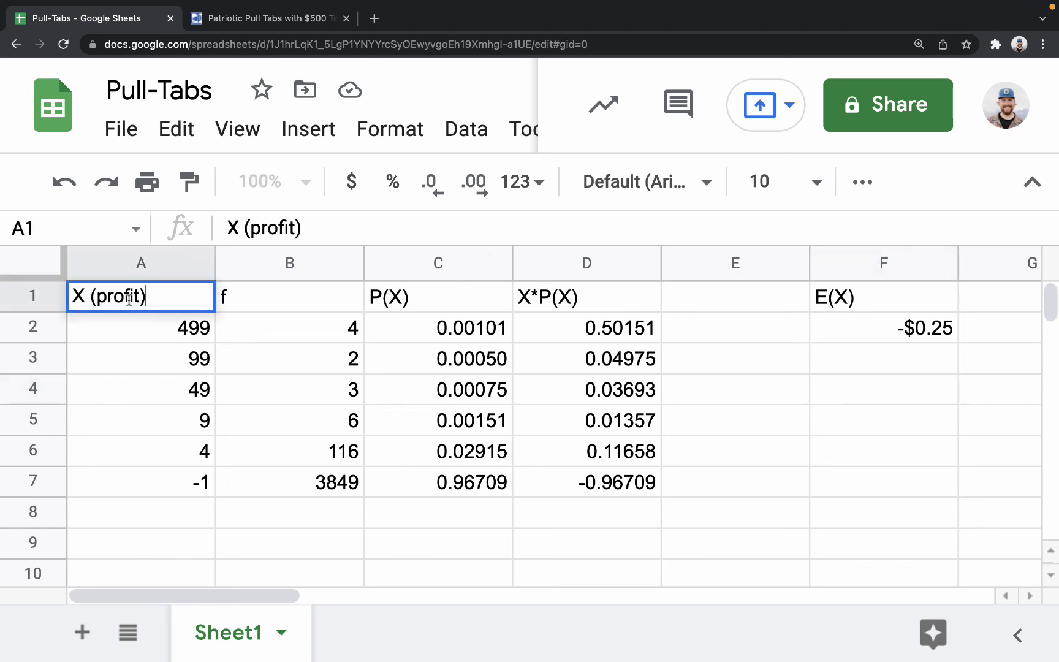
{"action": "double_click", "coordinate": [123, 298]}
{"action": "left_click", "coordinate": [864, 367]}
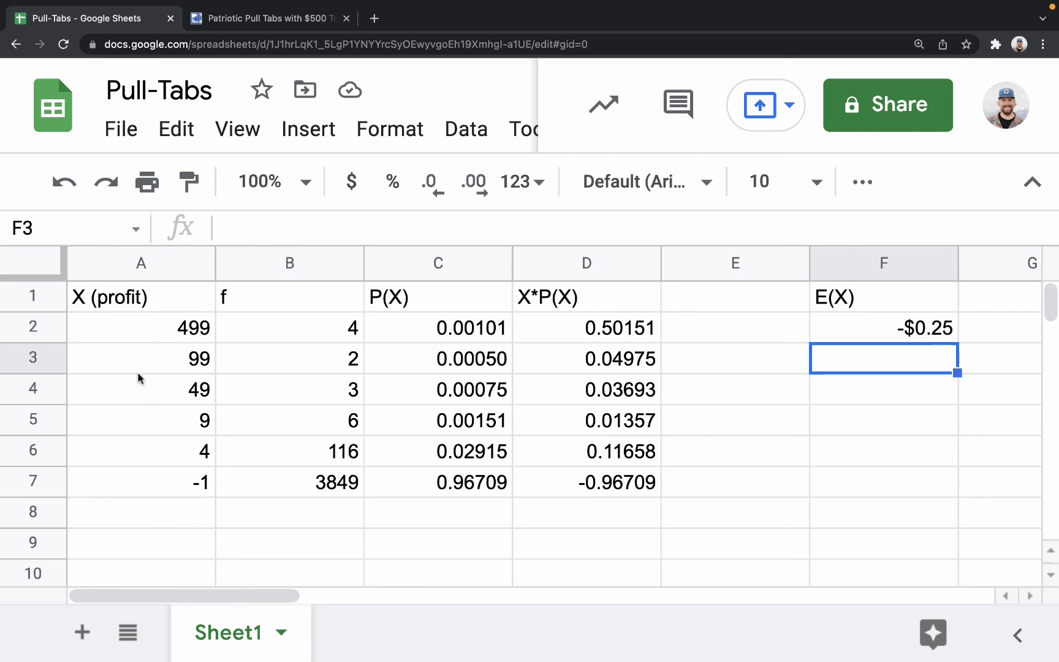
{"action": "left_click", "coordinate": [201, 490]}
{"action": "double_click", "coordinate": [201, 490]}
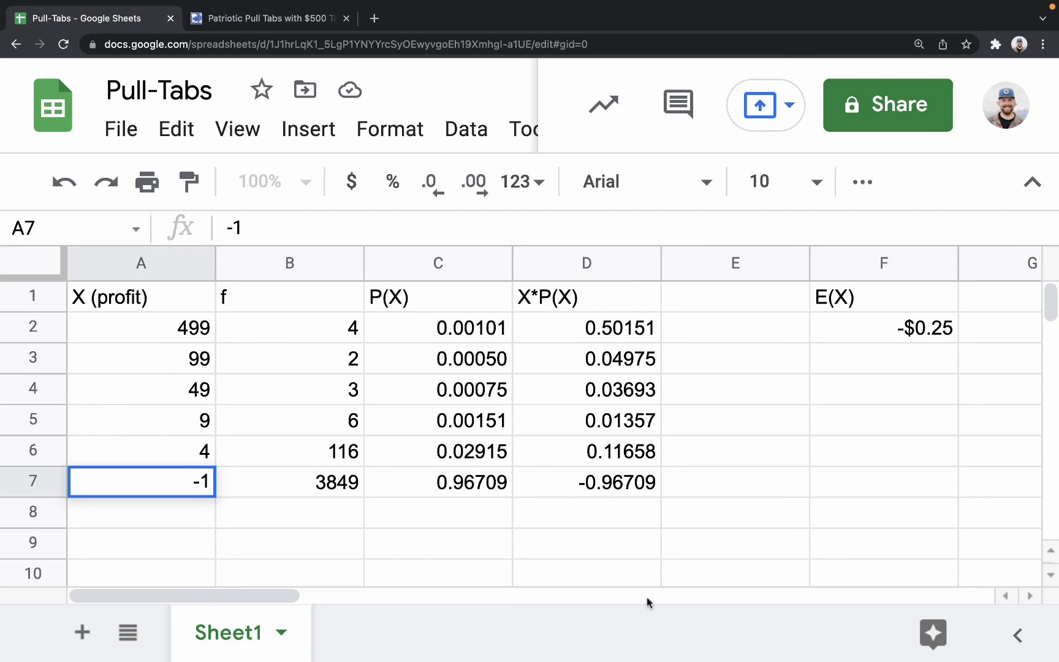
Inspect the column D range summed by the expected value formula in F2.
{"action": "double_click", "coordinate": [910, 338]}
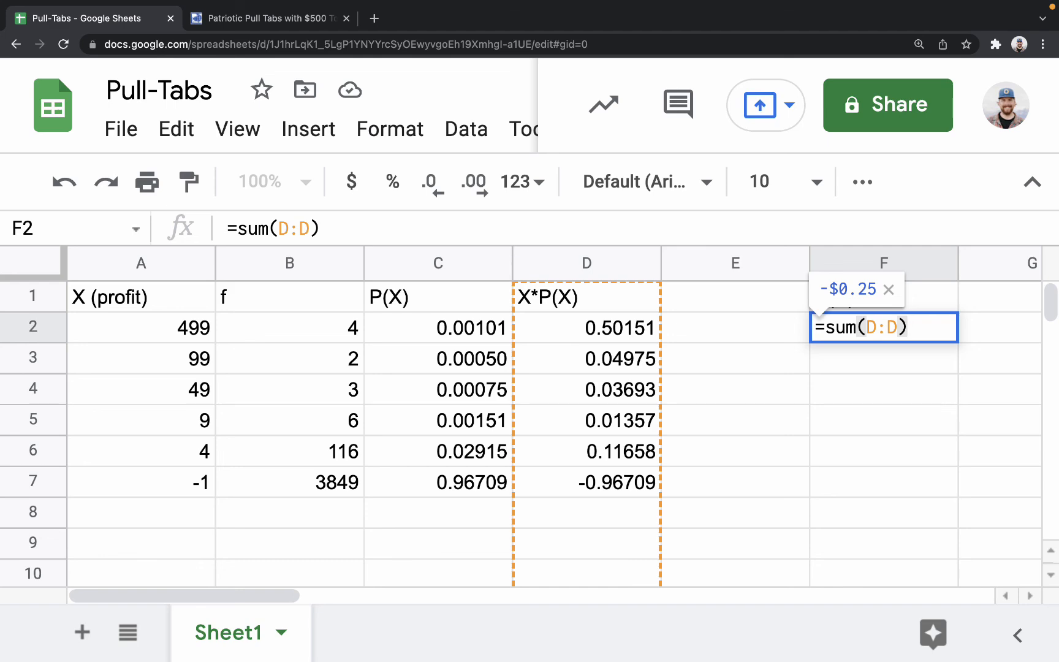
{"action": "key", "text": "Return"}
{"action": "double_click", "coordinate": [883, 332]}
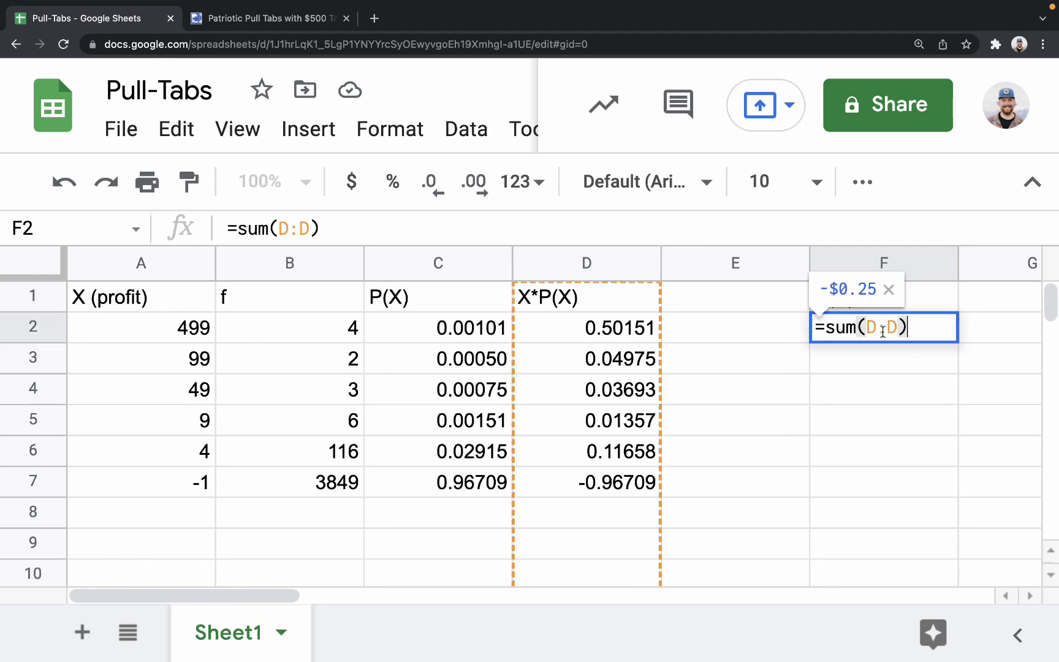